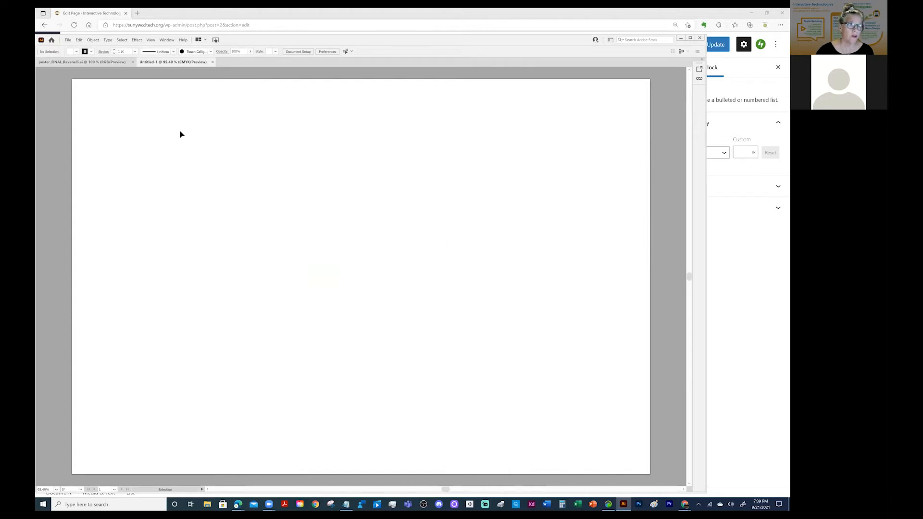
Step: Begin saving the new document on the computer, choosing the LOBSTER folder inside DESIGN > LOGOS as the destination
{"action": "left_click", "coordinate": [67, 41]}
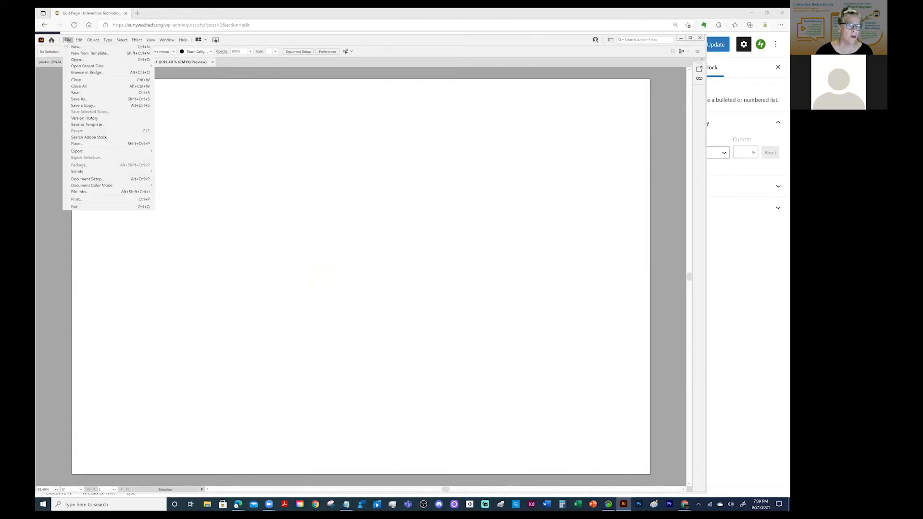
{"action": "left_click", "coordinate": [78, 99]}
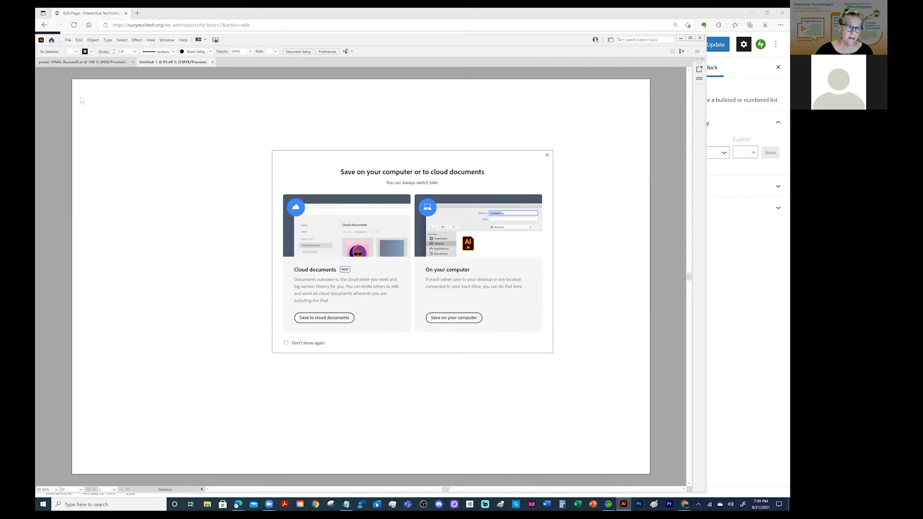
{"action": "left_click", "coordinate": [443, 316]}
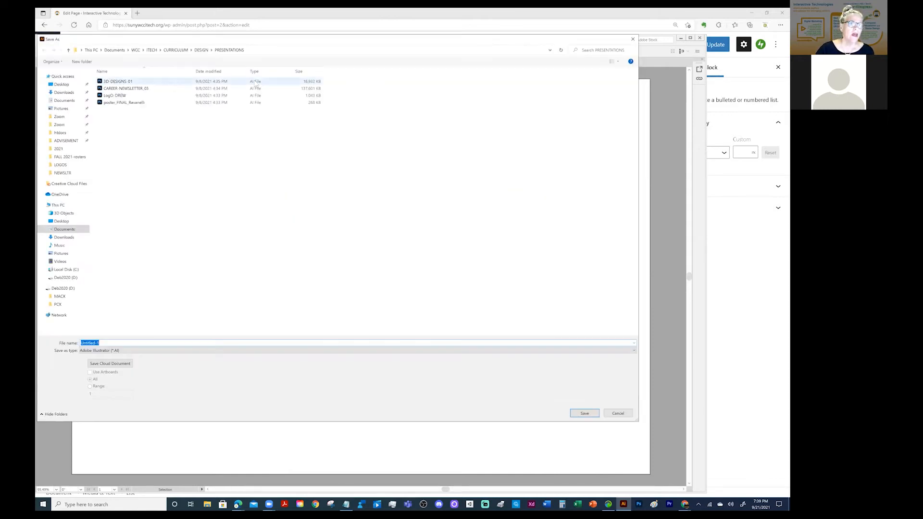
{"action": "left_click", "coordinate": [176, 50]}
{"action": "left_click", "coordinate": [112, 132]}
{"action": "double_click", "coordinate": [111, 131]}
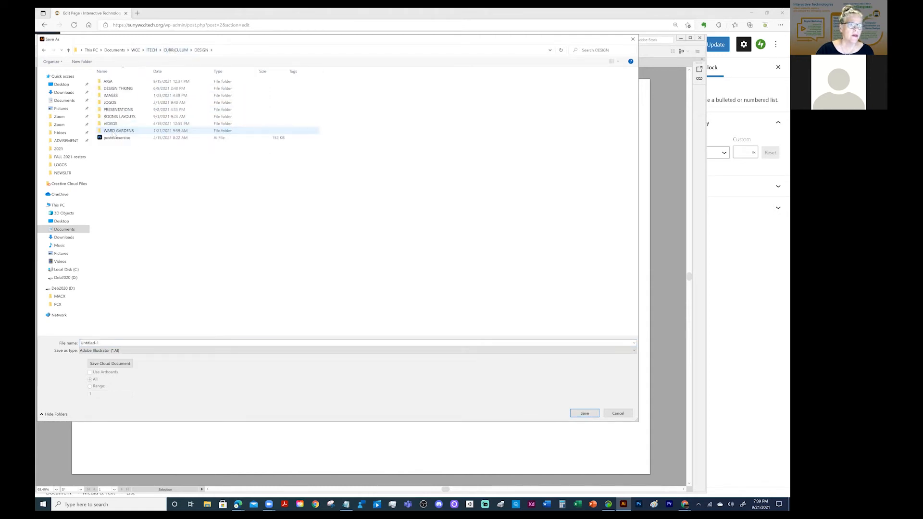
{"action": "double_click", "coordinate": [112, 104]}
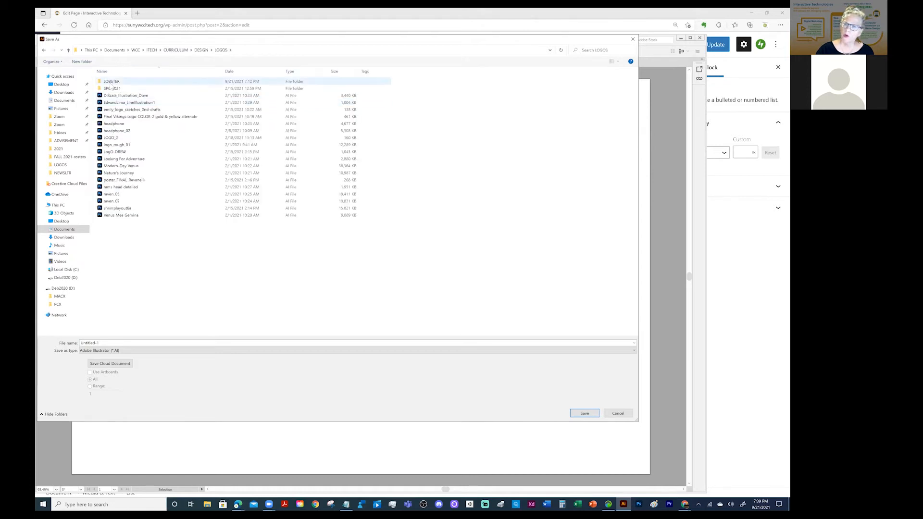
{"action": "double_click", "coordinate": [111, 81]}
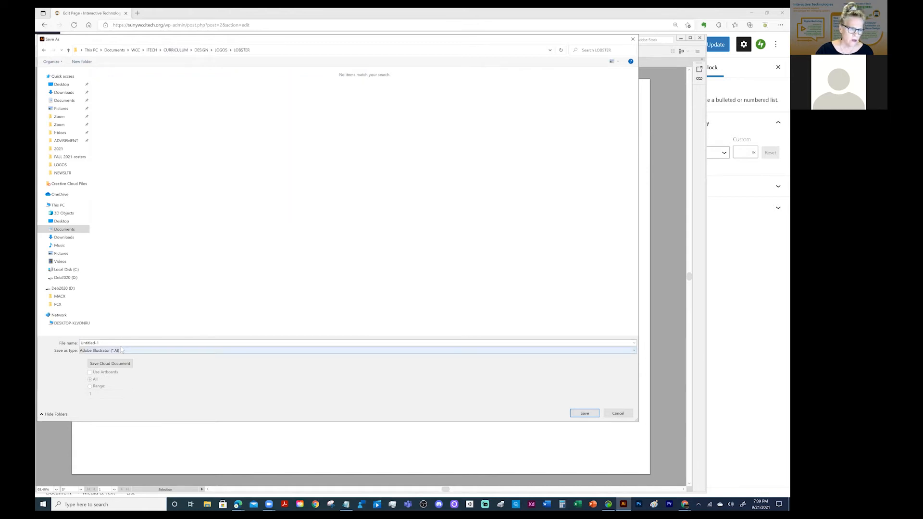
Step: Save the document as lobster_01 in Adobe Illustrator format, accepting the Illustrator 2020 options
{"action": "left_click_drag", "start_coordinate": [119, 343], "coordinate": [63, 339]}
{"action": "type", "text": "lobster_01"}
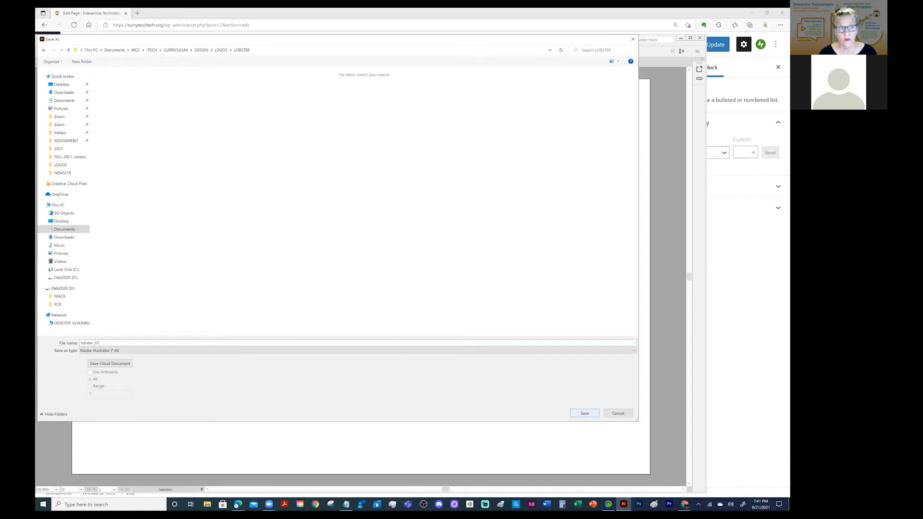
{"action": "key", "text": "Return"}
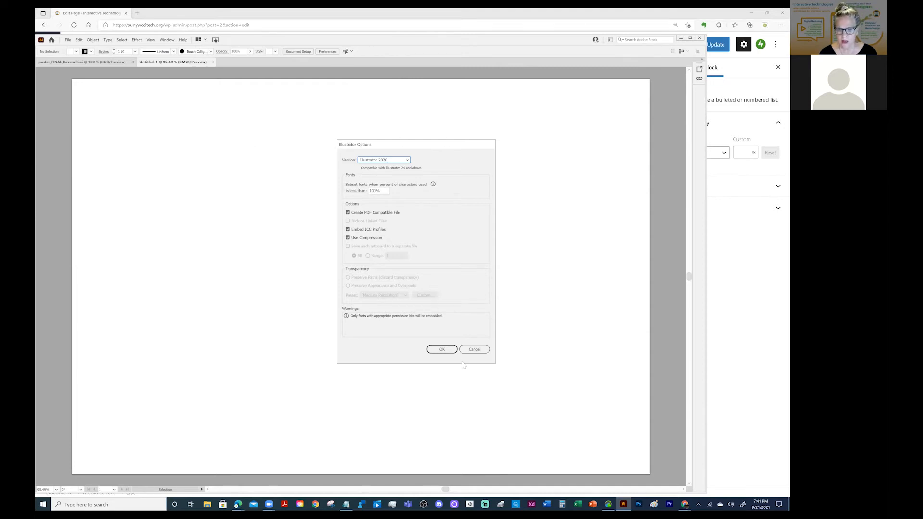
{"action": "left_click", "coordinate": [450, 350]}
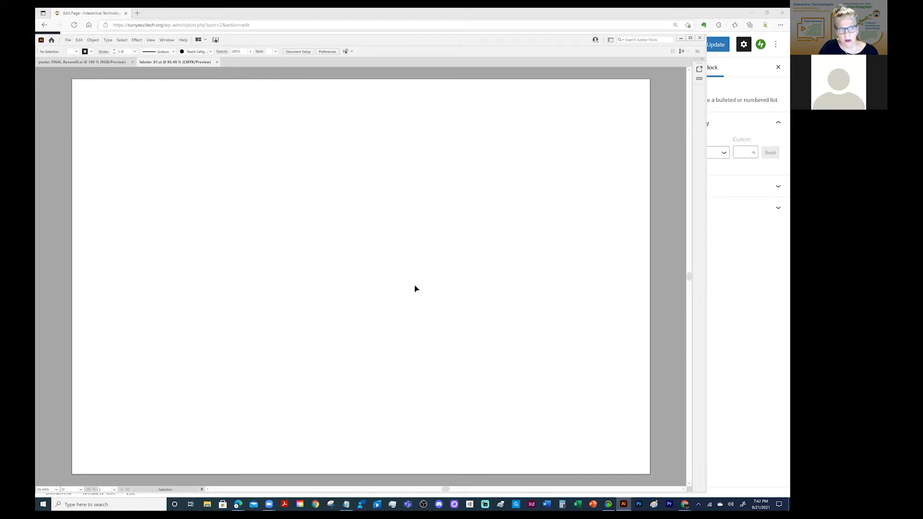
Step: Switch to the Cappuccino Blast poster document, zoom out to see the whole artboard and show the rulers
{"action": "left_click", "coordinate": [94, 63]}
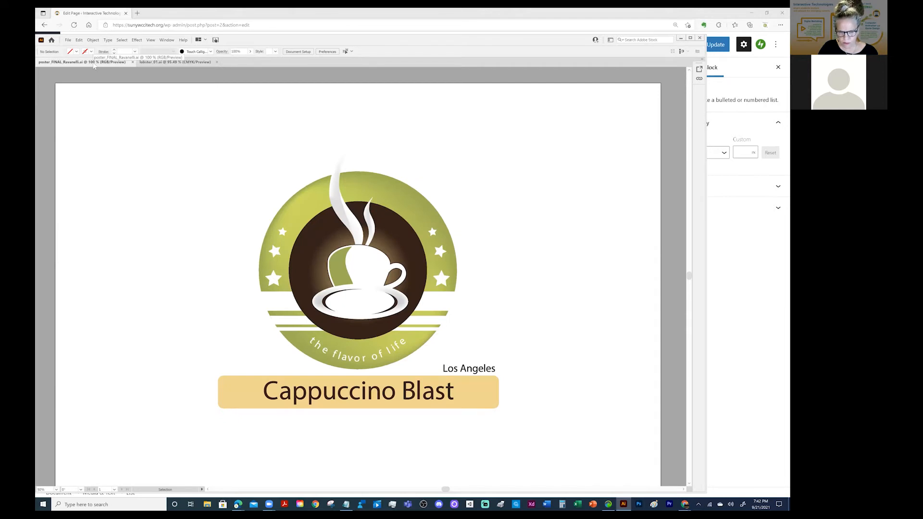
{"action": "left_click", "coordinate": [154, 64]}
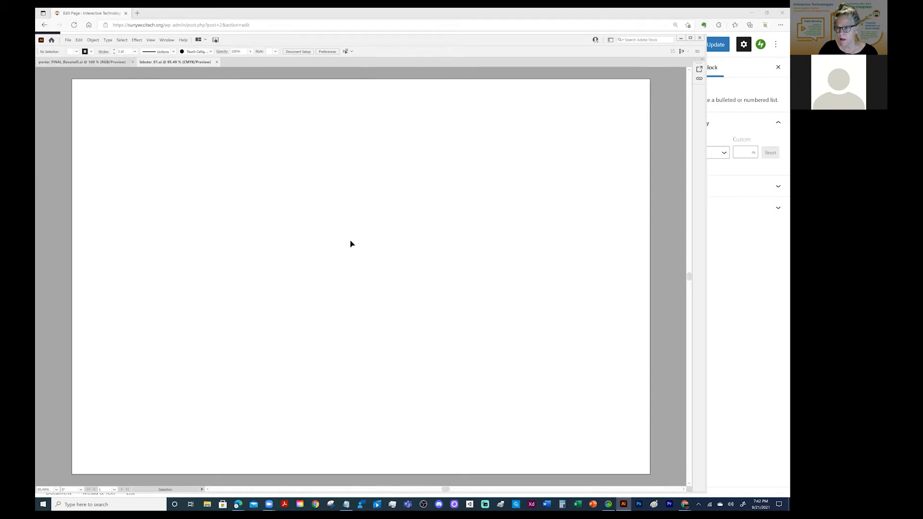
{"action": "left_click", "coordinate": [94, 63]}
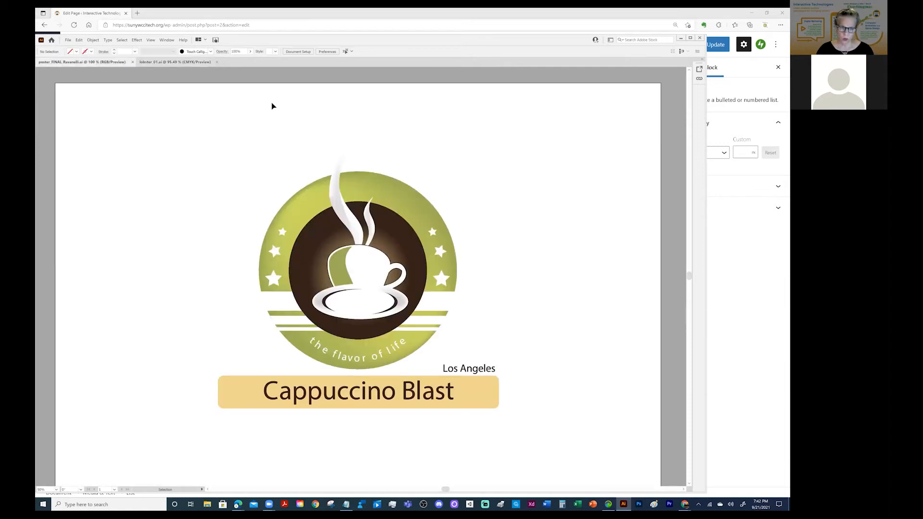
{"action": "scroll", "coordinate": [262, 159], "scroll_direction": "down", "scroll_amount": 1}
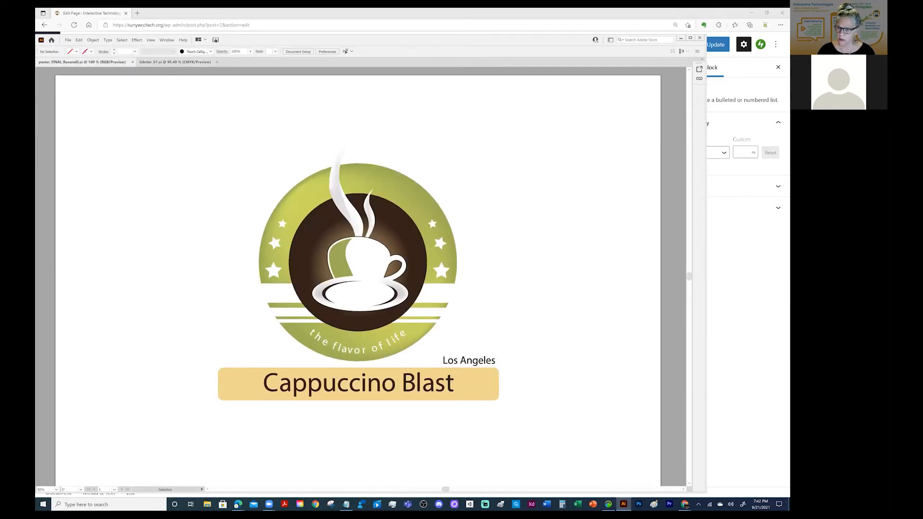
{"action": "scroll", "coordinate": [358, 276], "scroll_direction": "down", "scroll_amount": 2}
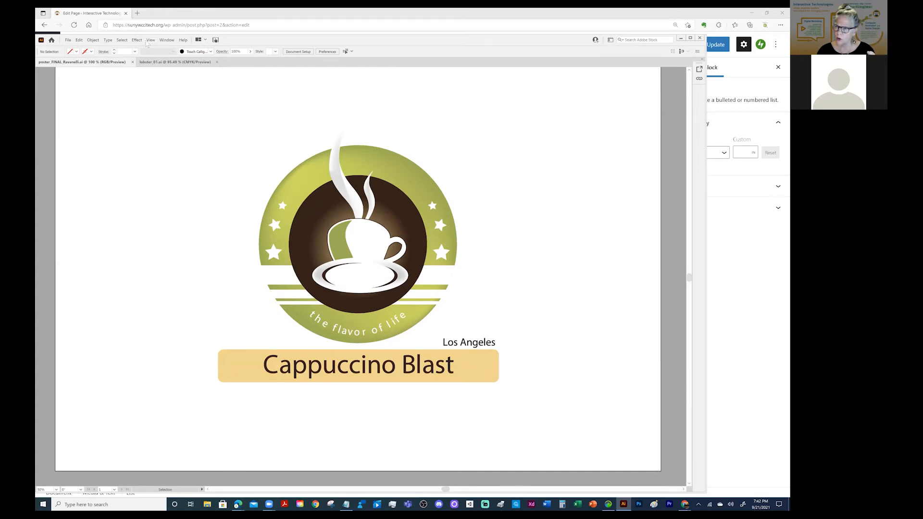
{"action": "left_click", "coordinate": [151, 40]}
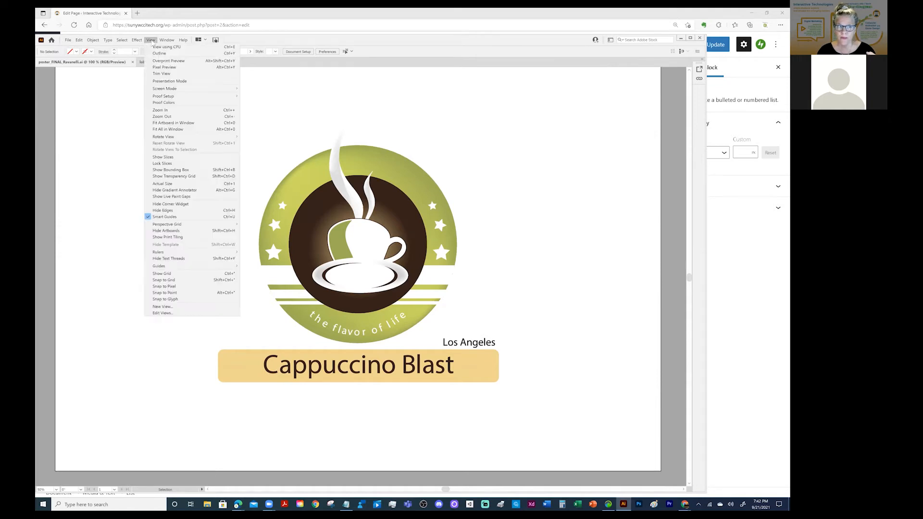
{"action": "left_click", "coordinate": [159, 116]}
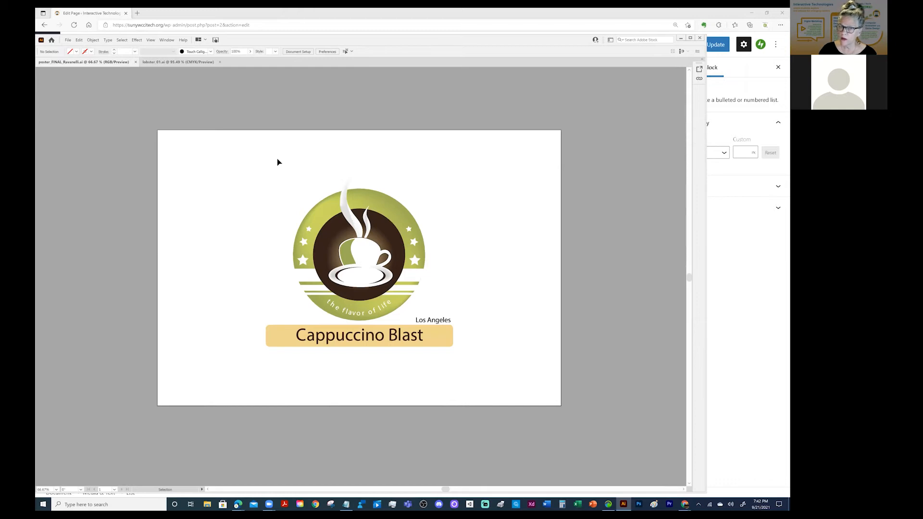
{"action": "left_click", "coordinate": [150, 41]}
{"action": "mouse_move", "coordinate": [158, 253]}
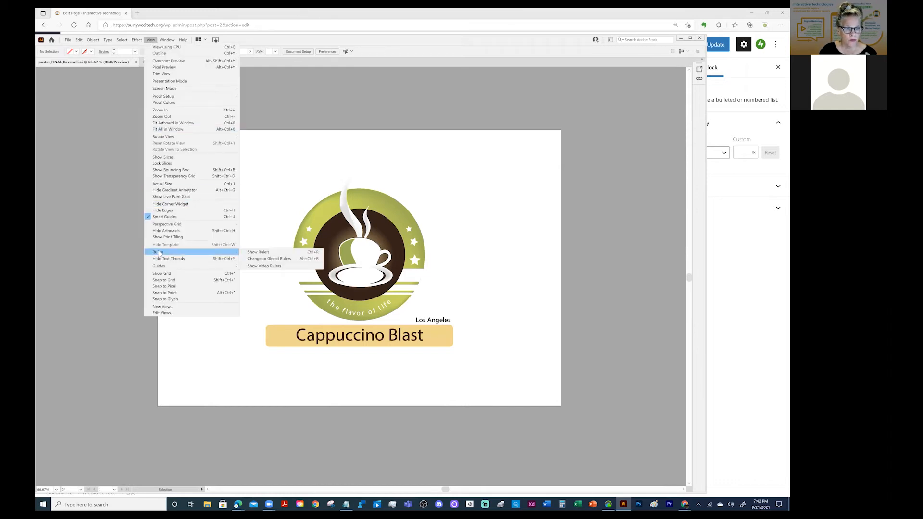
{"action": "left_click", "coordinate": [268, 253]}
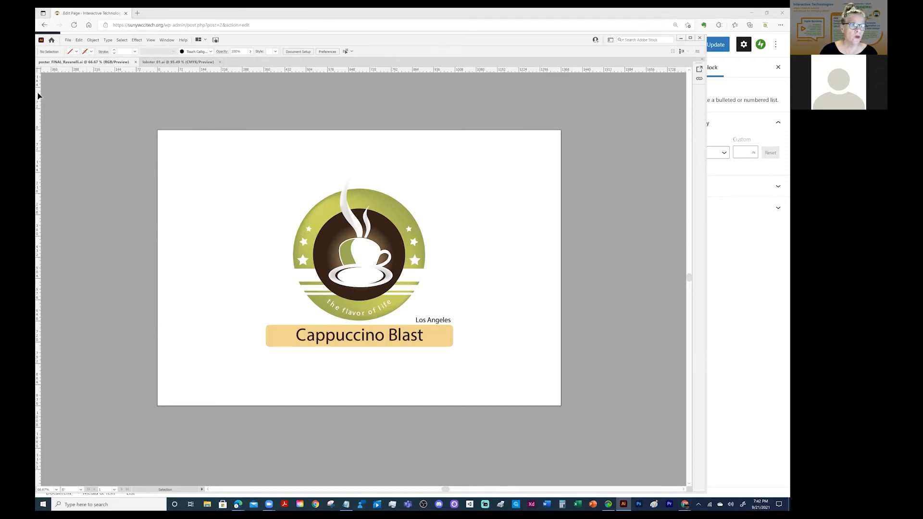
Step: Place a vertical guide left of the logo and horizontal guides at the green ring's top edge and just below the banner
{"action": "left_click_drag", "start_coordinate": [174, 116], "coordinate": [206, 120]}
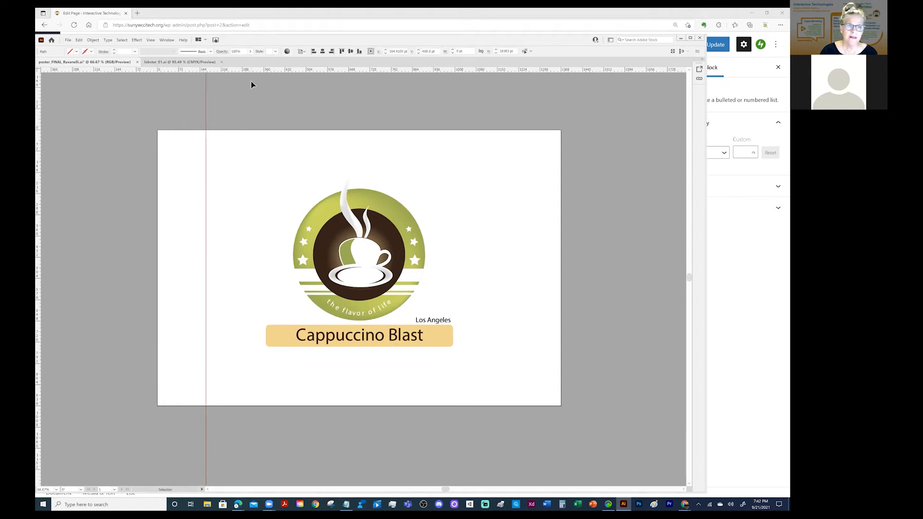
{"action": "left_click_drag", "start_coordinate": [241, 70], "coordinate": [234, 188]}
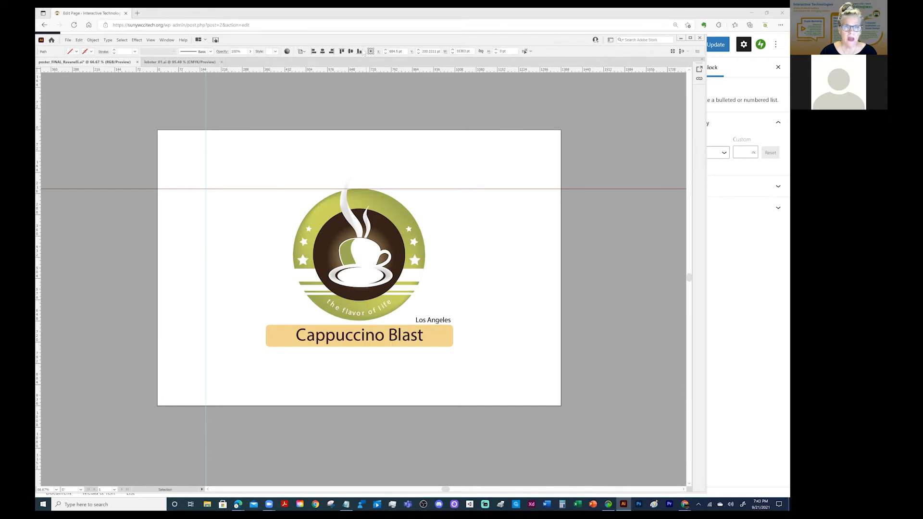
{"action": "left_click_drag", "start_coordinate": [352, 70], "coordinate": [315, 349]}
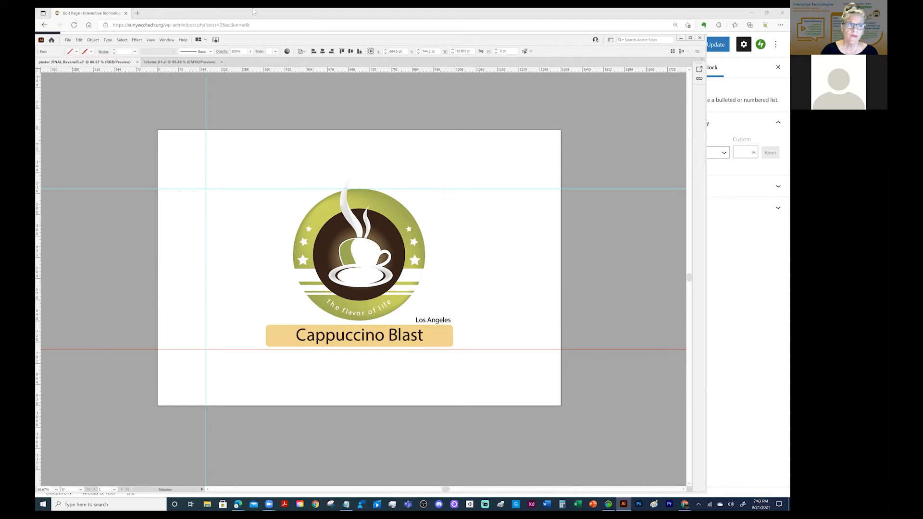
Step: Clear all guides from the poster document
{"action": "left_click", "coordinate": [152, 41]}
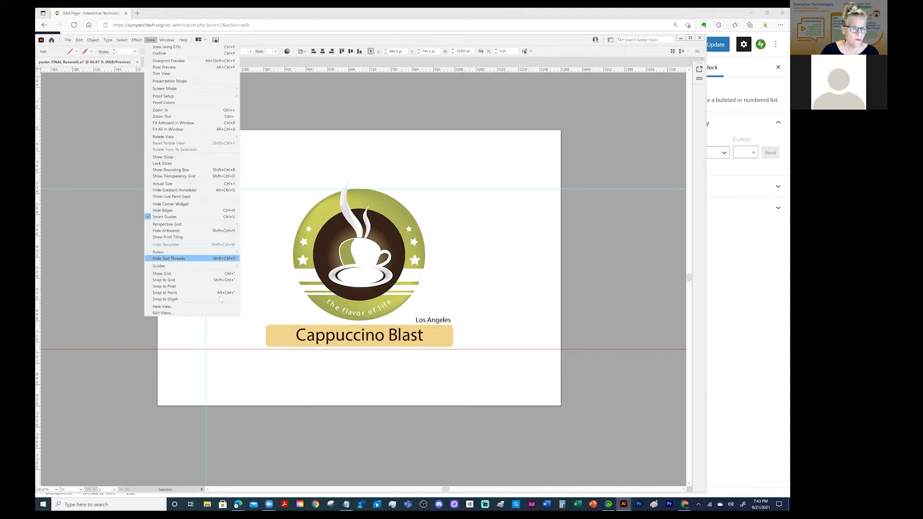
{"action": "mouse_move", "coordinate": [221, 266]}
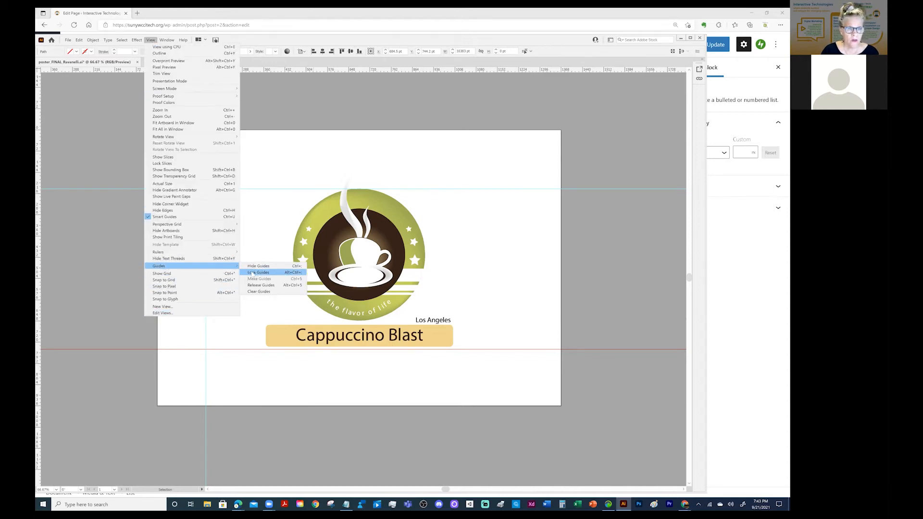
{"action": "left_click", "coordinate": [257, 291]}
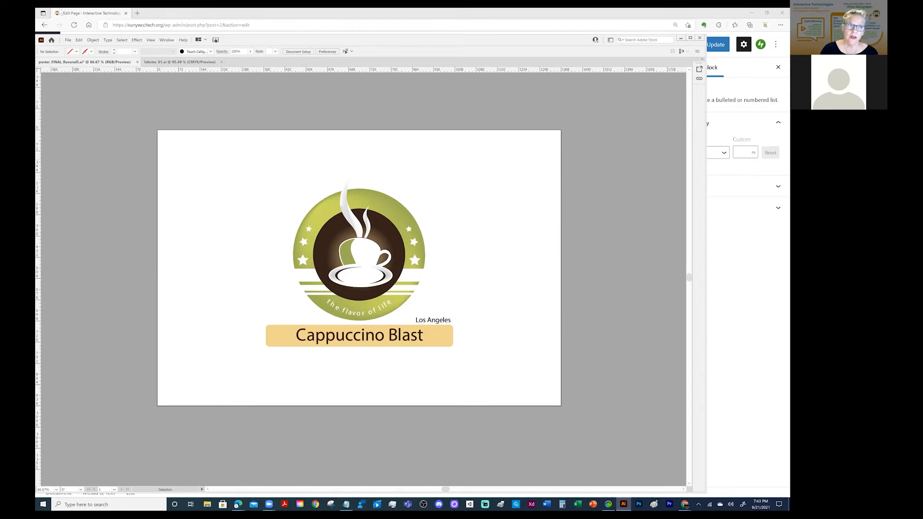
{"action": "left_click", "coordinate": [167, 40]}
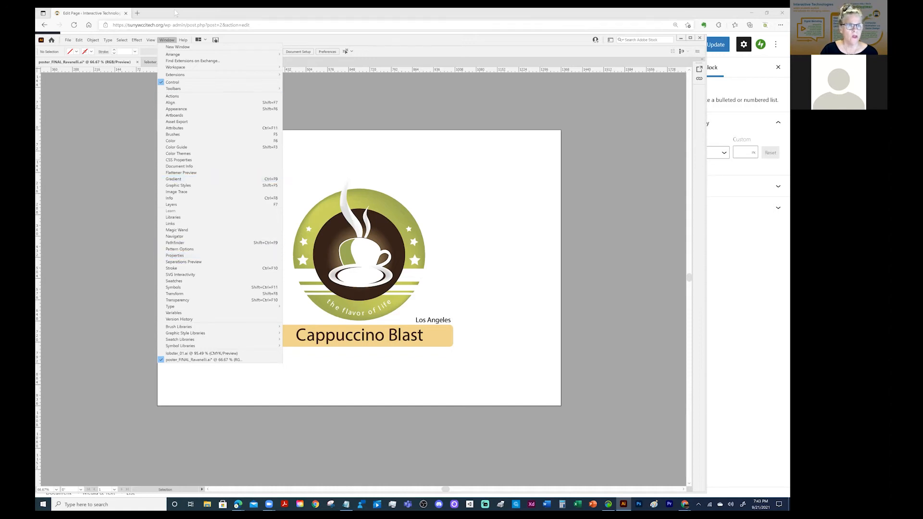
{"action": "left_click", "coordinate": [319, 117]}
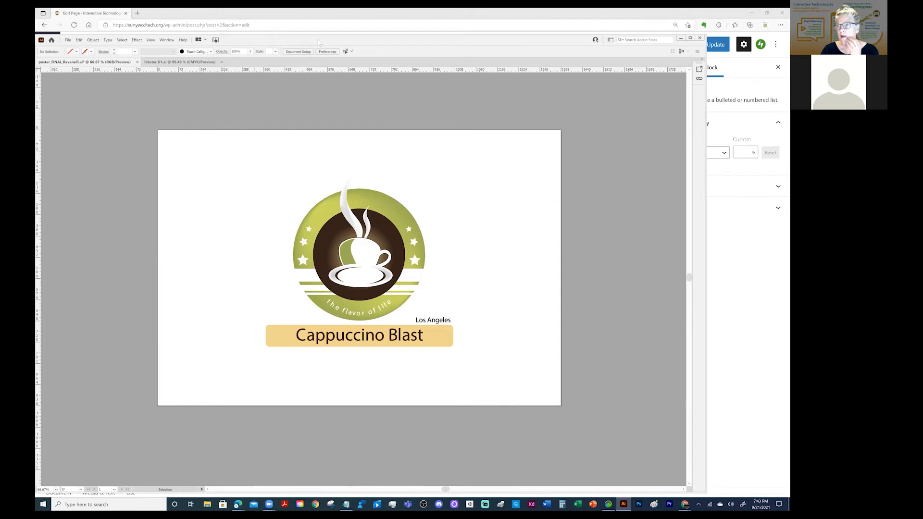
Step: Minimize the browser windows behind the artwork until only the desktop remains in the background
{"action": "left_click", "coordinate": [752, 13]}
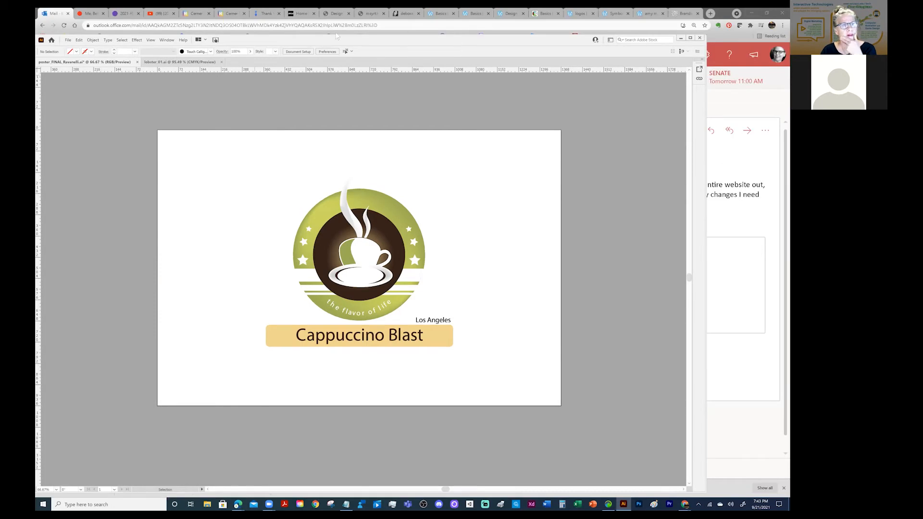
{"action": "left_click", "coordinate": [752, 13]}
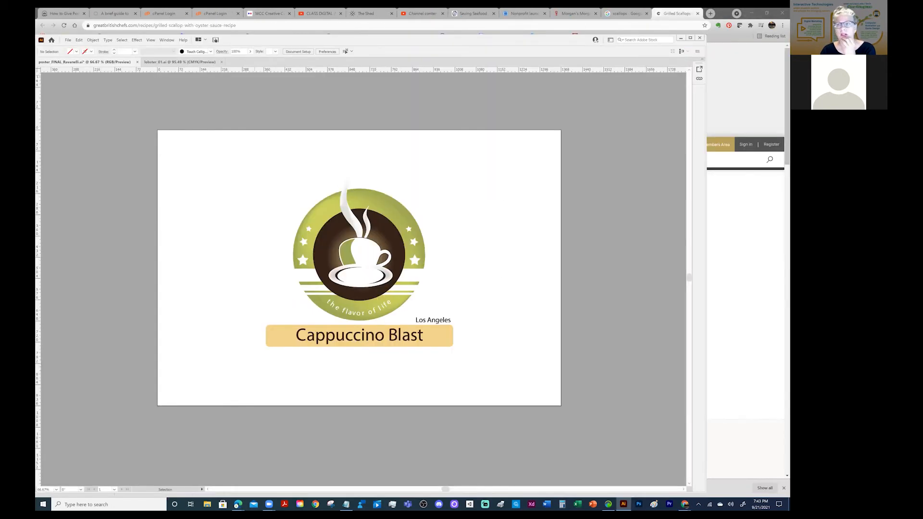
{"action": "left_click", "coordinate": [752, 13]}
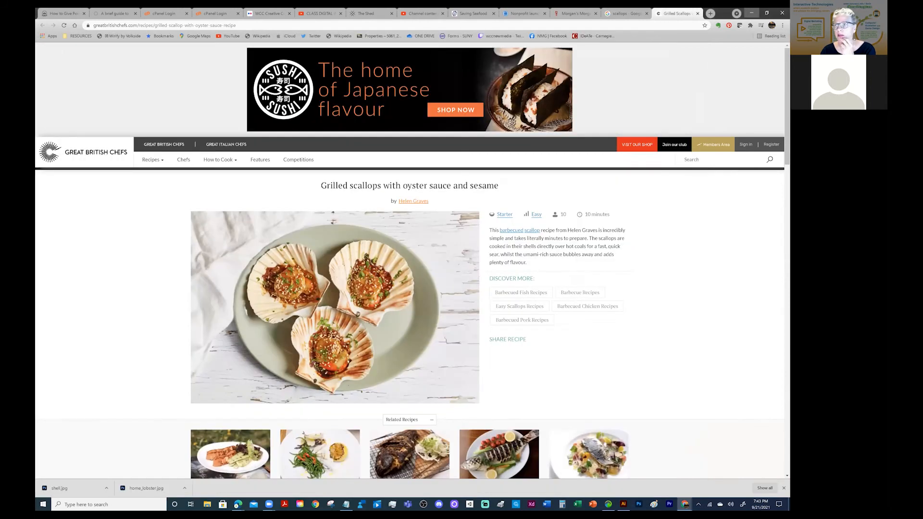
{"action": "left_click", "coordinate": [752, 13]}
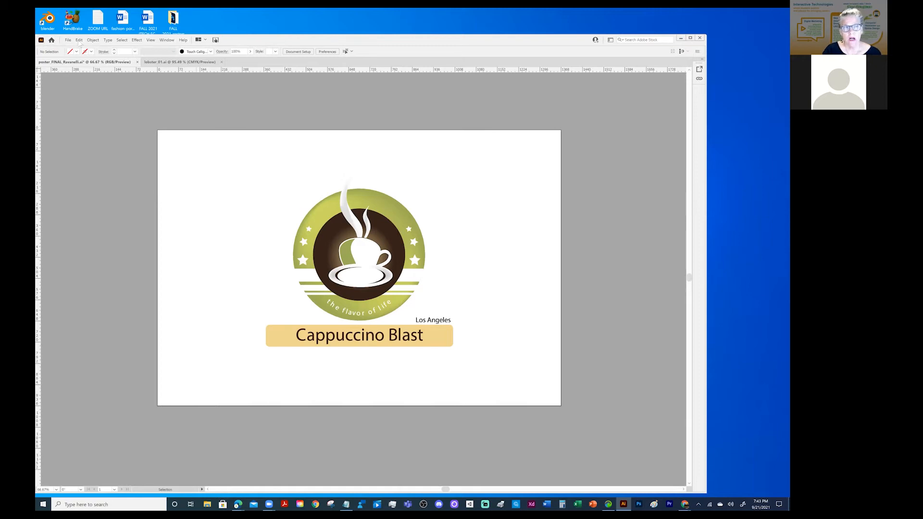
Step: Show the Layers panel, float it beside the artboard's right edge and shorten its height
{"action": "left_click", "coordinate": [94, 40]}
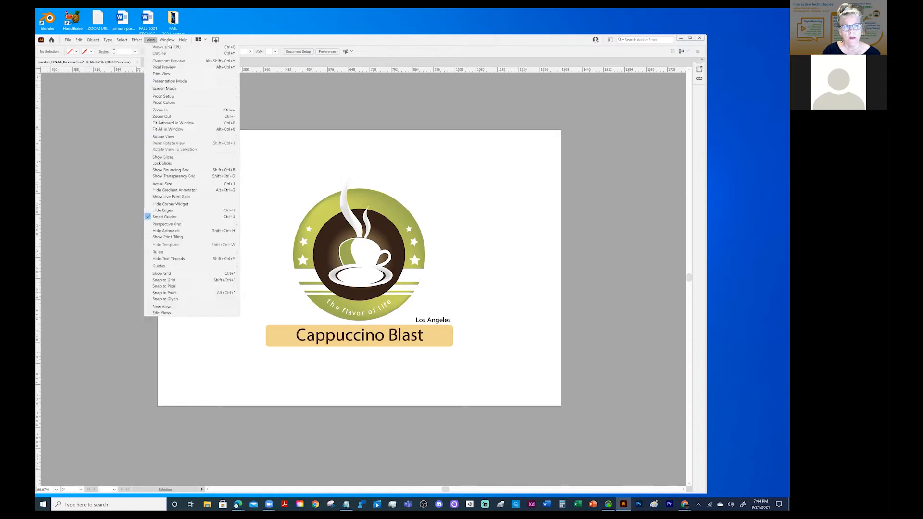
{"action": "mouse_move", "coordinate": [169, 41]}
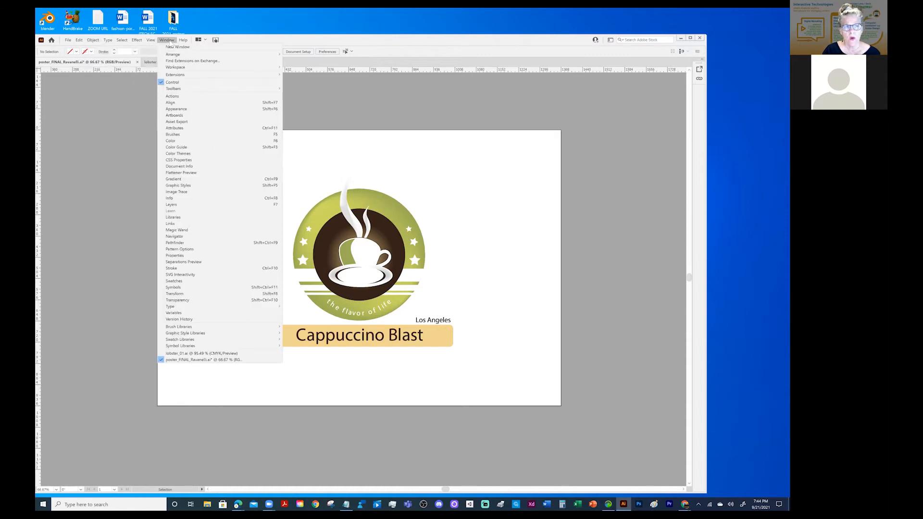
{"action": "left_click", "coordinate": [171, 205]}
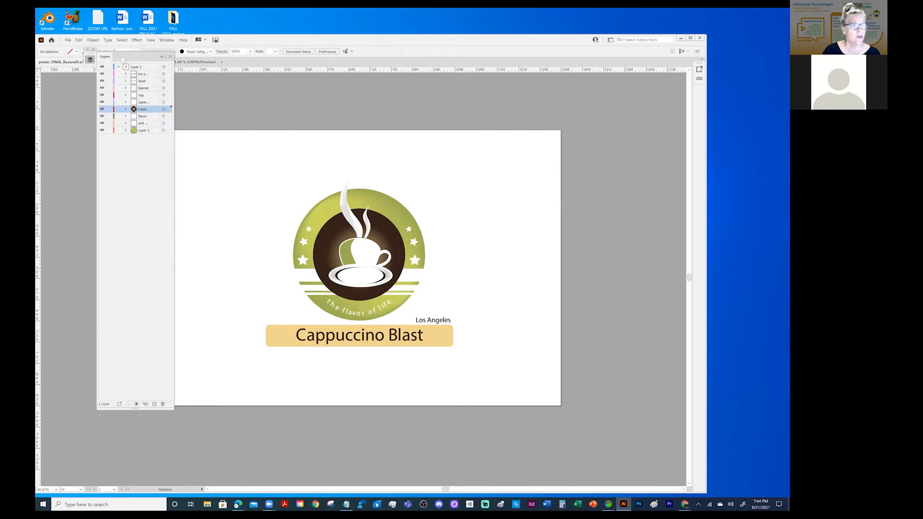
{"action": "left_click_drag", "start_coordinate": [122, 56], "coordinate": [607, 93]}
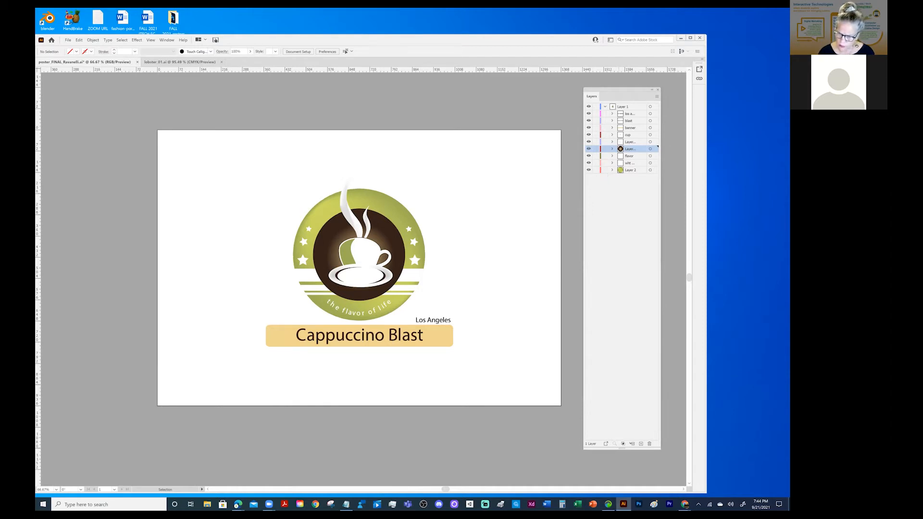
{"action": "left_click_drag", "start_coordinate": [622, 449], "coordinate": [608, 411]}
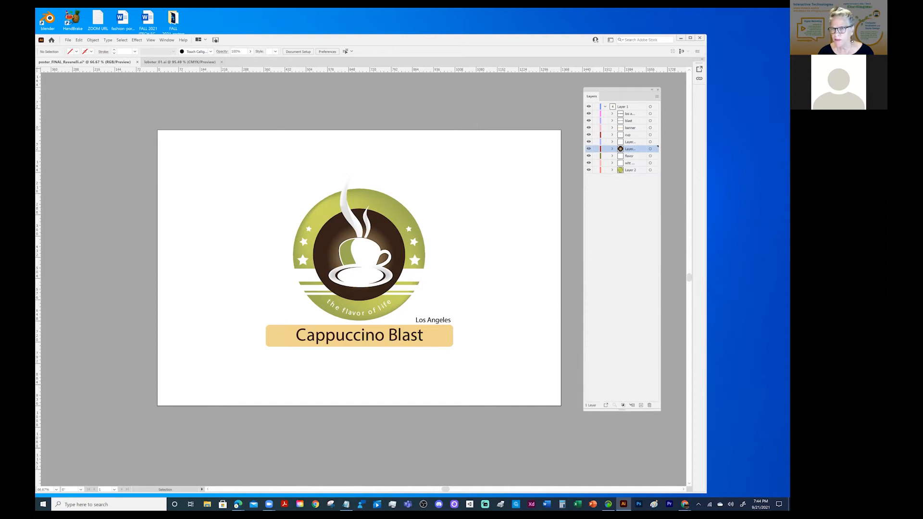
Step: Expand every sublayer of Layer 1, from Layer 2 up to the topmost one, to view their contents
{"action": "left_click", "coordinate": [611, 171]}
{"action": "left_click", "coordinate": [612, 163]}
{"action": "left_click", "coordinate": [612, 156]}
{"action": "left_click", "coordinate": [608, 147]}
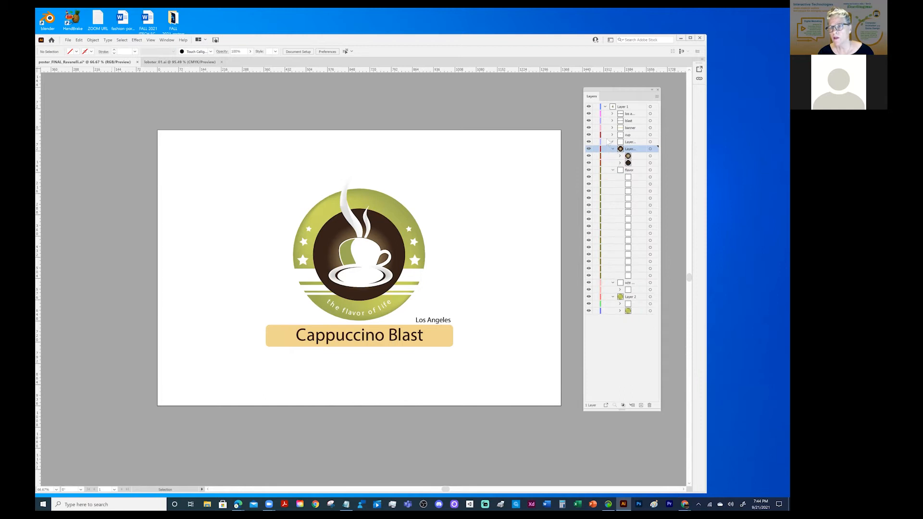
{"action": "left_click", "coordinate": [610, 141]}
{"action": "left_click", "coordinate": [610, 135]}
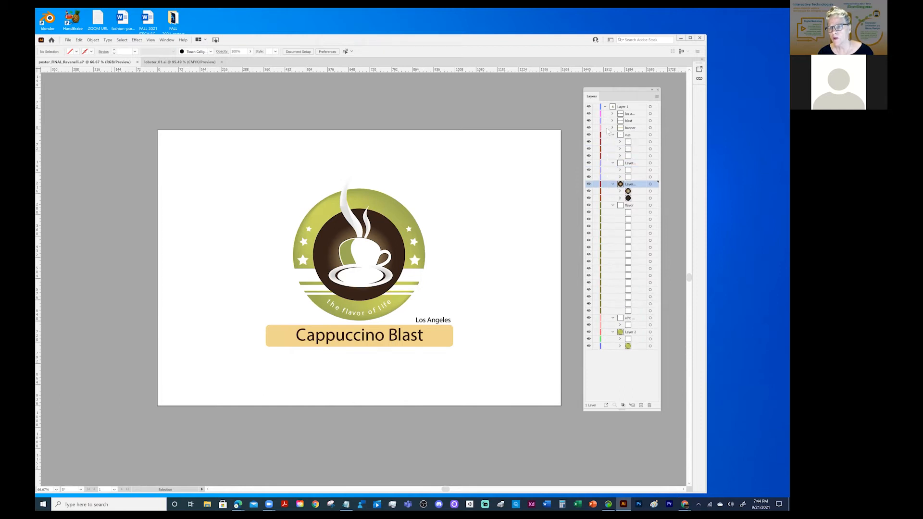
{"action": "left_click", "coordinate": [609, 127]}
{"action": "left_click", "coordinate": [611, 120]}
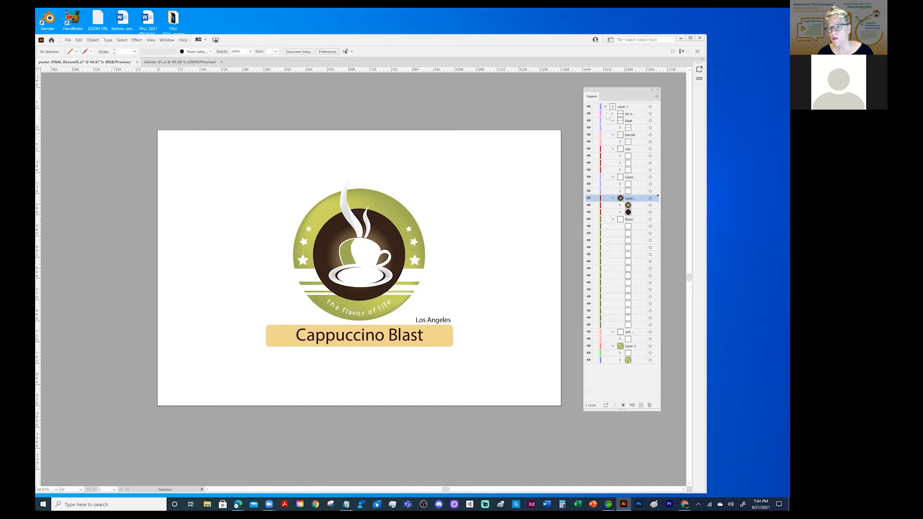
{"action": "left_click", "coordinate": [611, 114]}
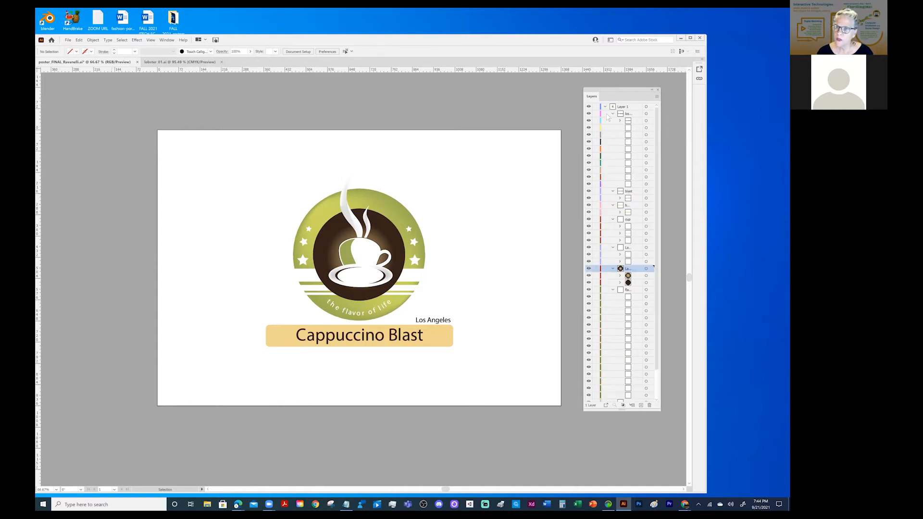
Step: Collapse all the expanded sublayers of Layer 1, from the topmost one down to Layer 2
{"action": "left_click", "coordinate": [608, 116]}
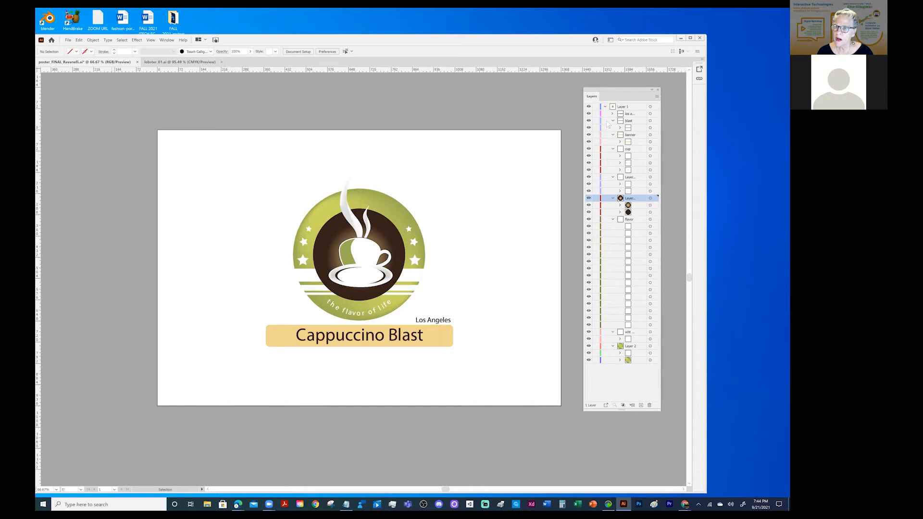
{"action": "left_click", "coordinate": [610, 121]}
{"action": "left_click", "coordinate": [612, 128]}
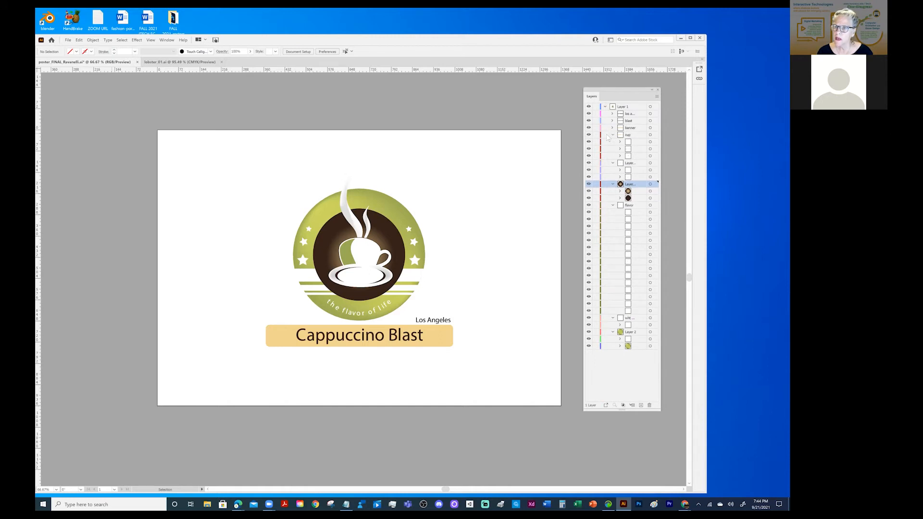
{"action": "left_click", "coordinate": [609, 136]}
{"action": "left_click", "coordinate": [608, 144]}
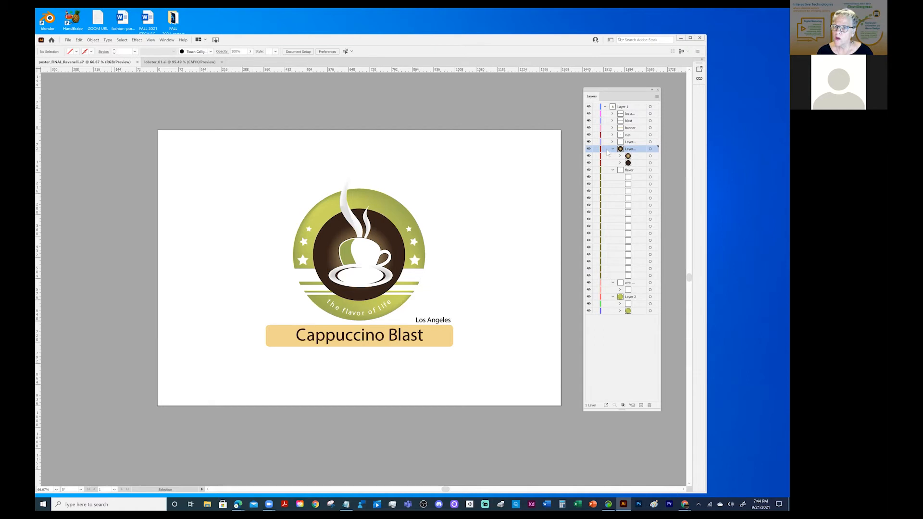
{"action": "left_click", "coordinate": [612, 149]}
{"action": "left_click", "coordinate": [610, 156]}
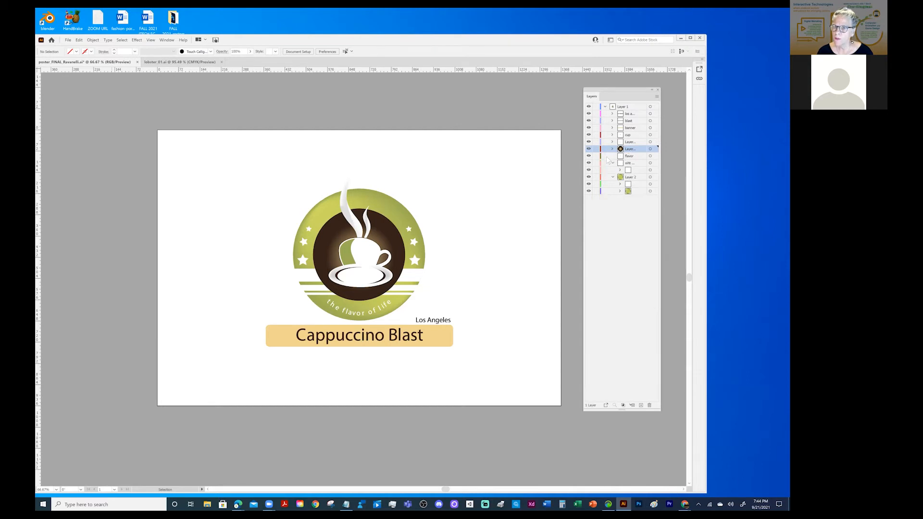
{"action": "left_click", "coordinate": [608, 163]}
{"action": "left_click", "coordinate": [612, 170]}
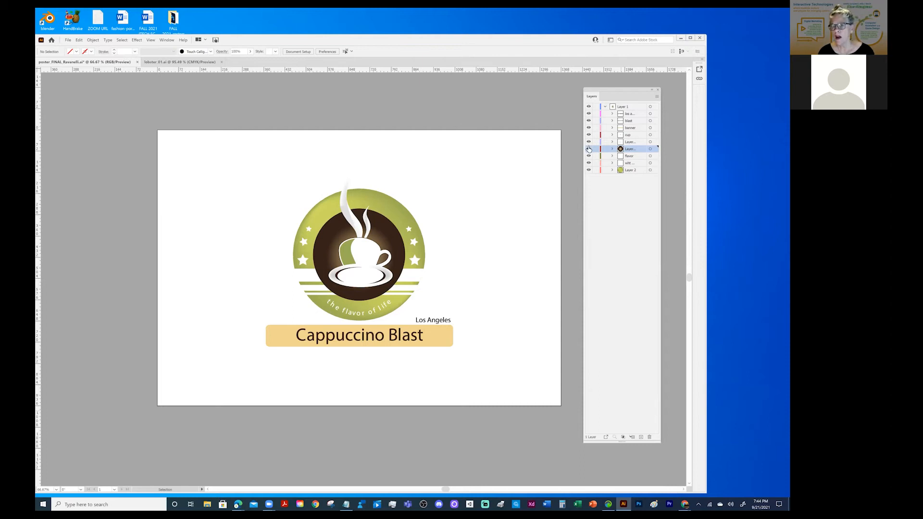
Step: Hide all sublayers of Layer 1 and make them visible again
{"action": "left_click_drag", "start_coordinate": [589, 115], "coordinate": [592, 197]}
{"action": "left_click", "coordinate": [589, 120]}
{"action": "left_click", "coordinate": [589, 113]}
{"action": "left_click", "coordinate": [589, 121]}
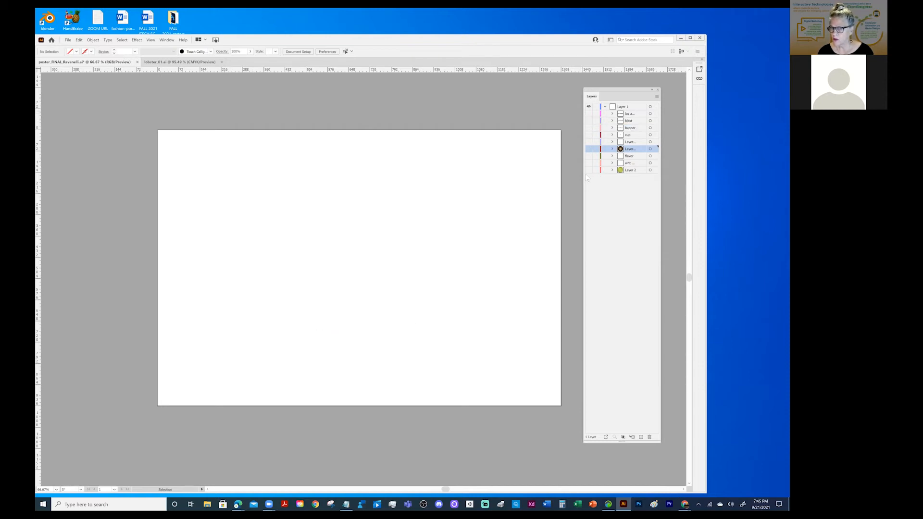
{"action": "mouse_move", "coordinate": [589, 174]}
{"action": "left_mouse_down"}
{"action": "mouse_move", "coordinate": [587, 127]}
{"action": "mouse_move", "coordinate": [587, 175]}
{"action": "left_mouse_up"}
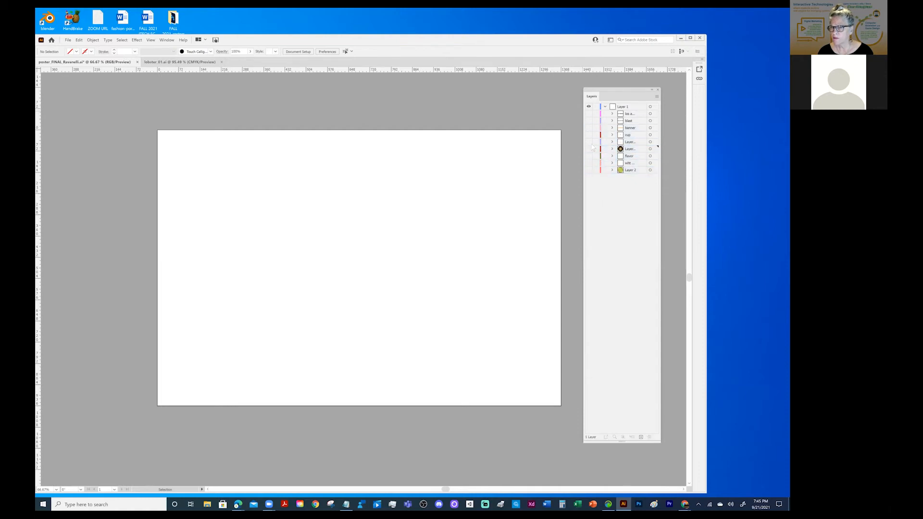
{"action": "left_click_drag", "start_coordinate": [589, 114], "coordinate": [589, 188]}
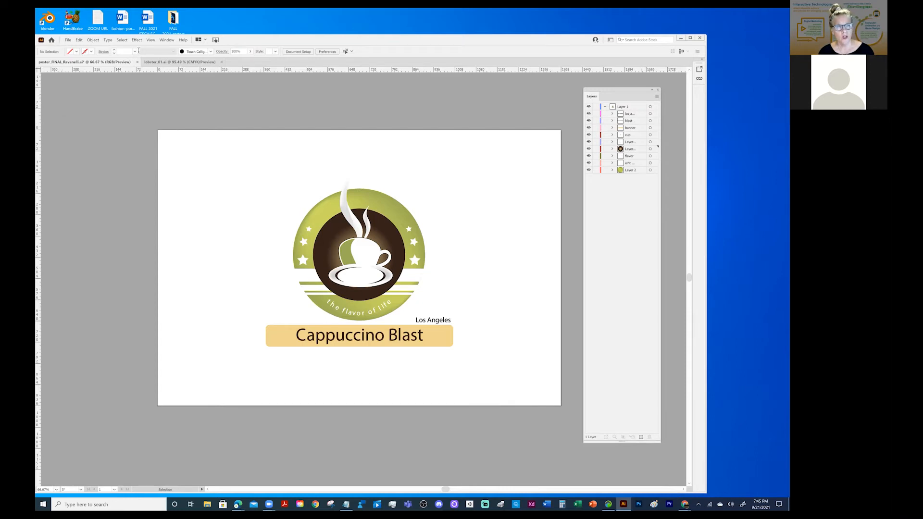
Step: Isolate the coffee cup's clip group and exit isolation mode back to the full poster
{"action": "double_click", "coordinate": [360, 256]}
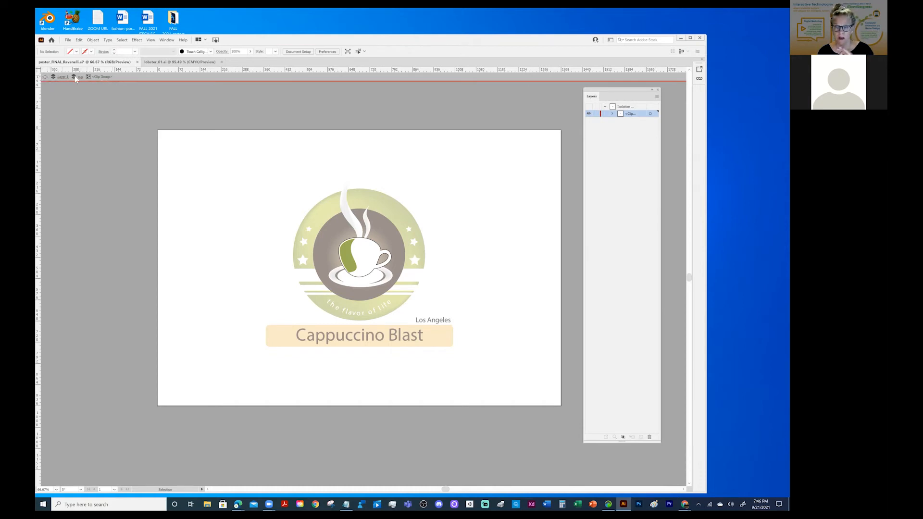
{"action": "left_click", "coordinate": [46, 77]}
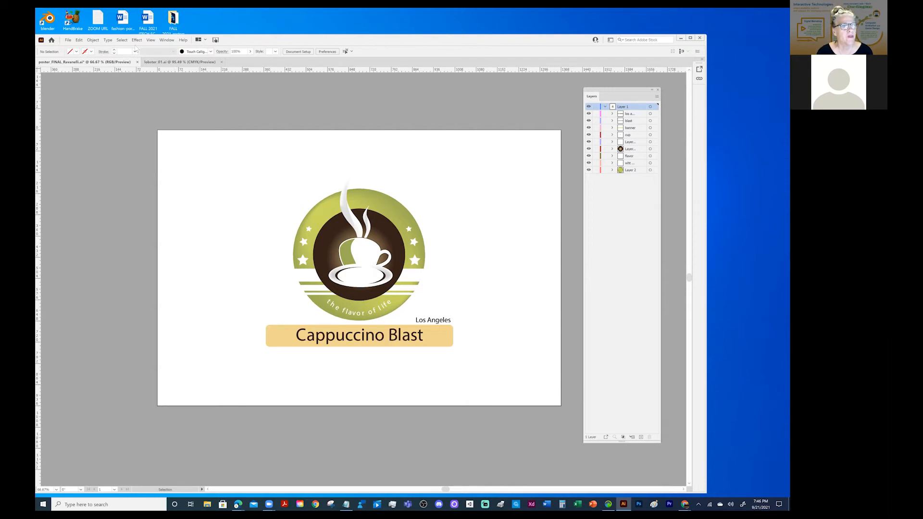
Step: Look through the file formats offered by Export As for the poster and close the dialog without exporting
{"action": "left_click", "coordinate": [68, 40]}
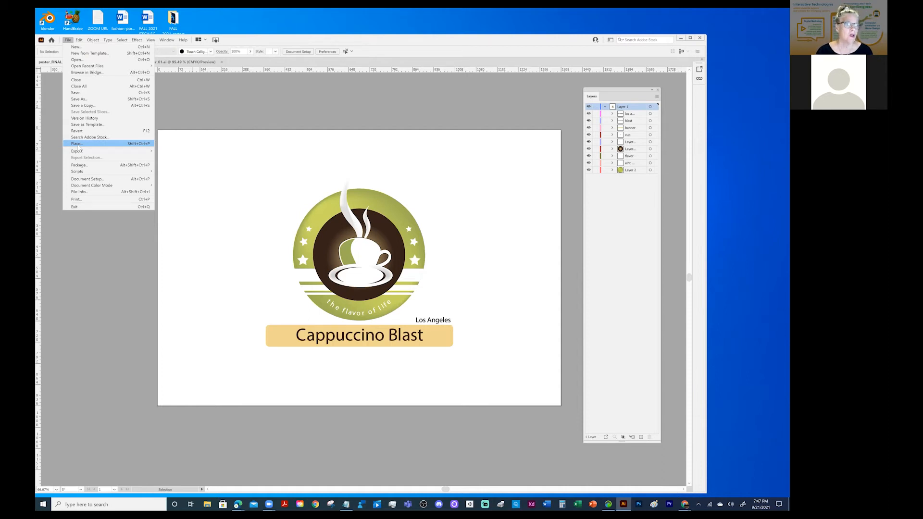
{"action": "mouse_move", "coordinate": [78, 153]}
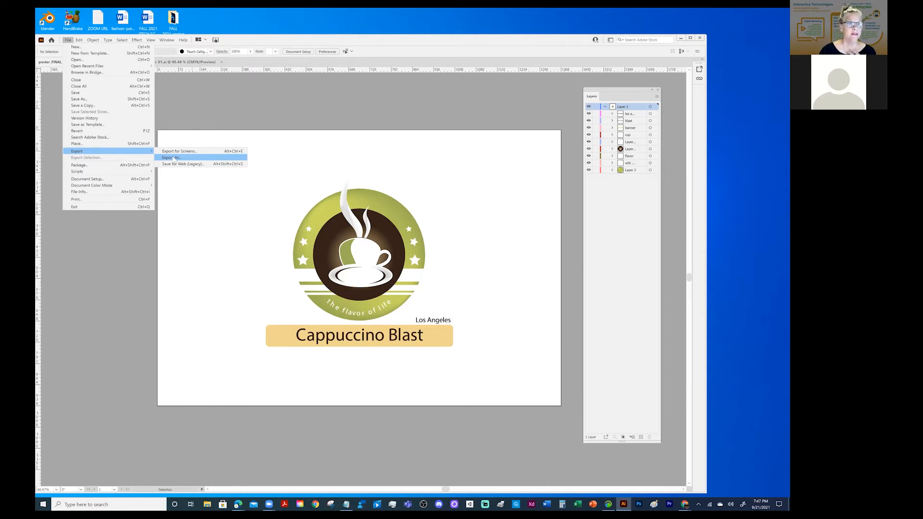
{"action": "left_click", "coordinate": [194, 112]}
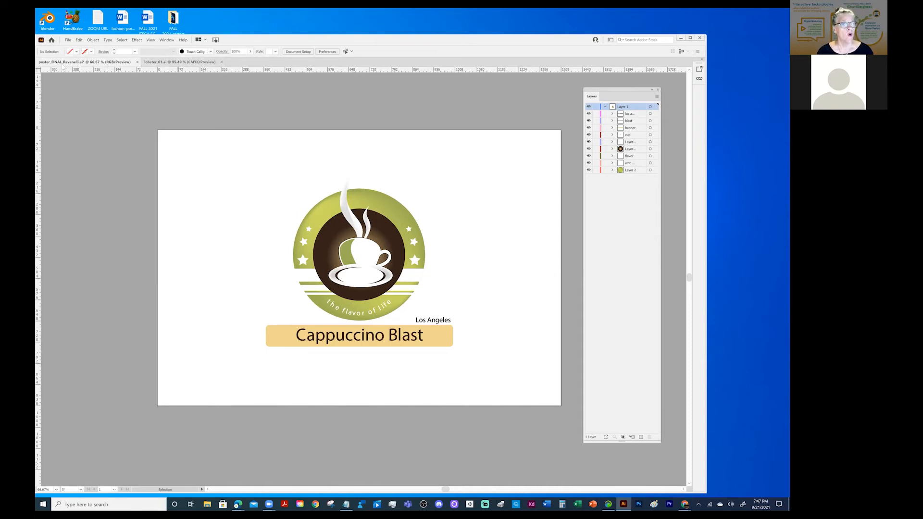
{"action": "left_click", "coordinate": [69, 40]}
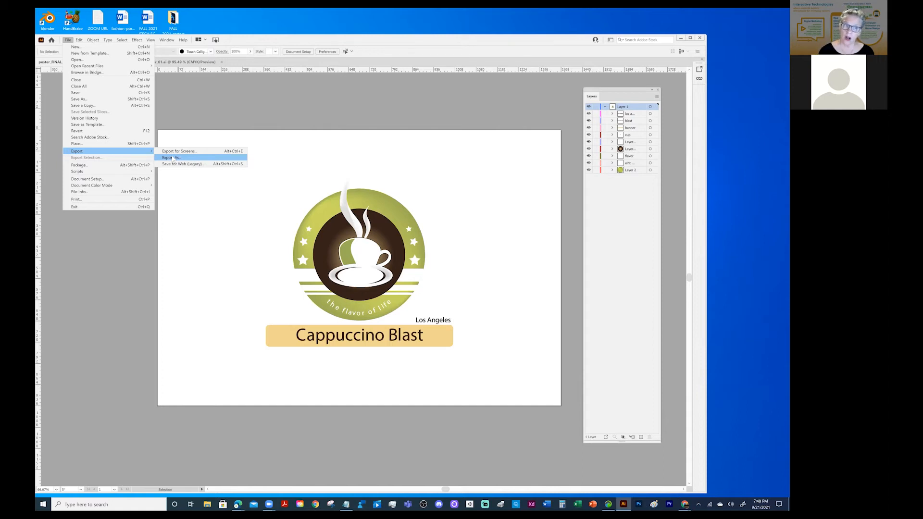
{"action": "left_click", "coordinate": [172, 157]}
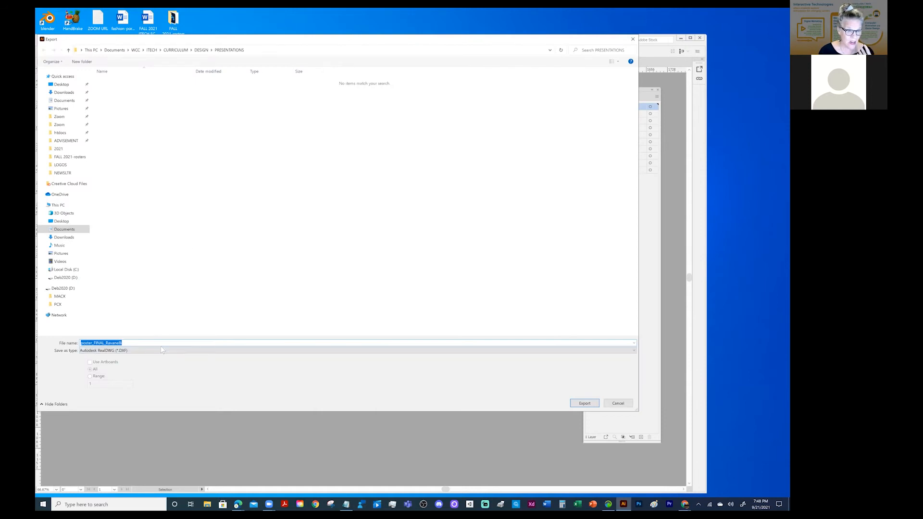
{"action": "left_click", "coordinate": [159, 351]}
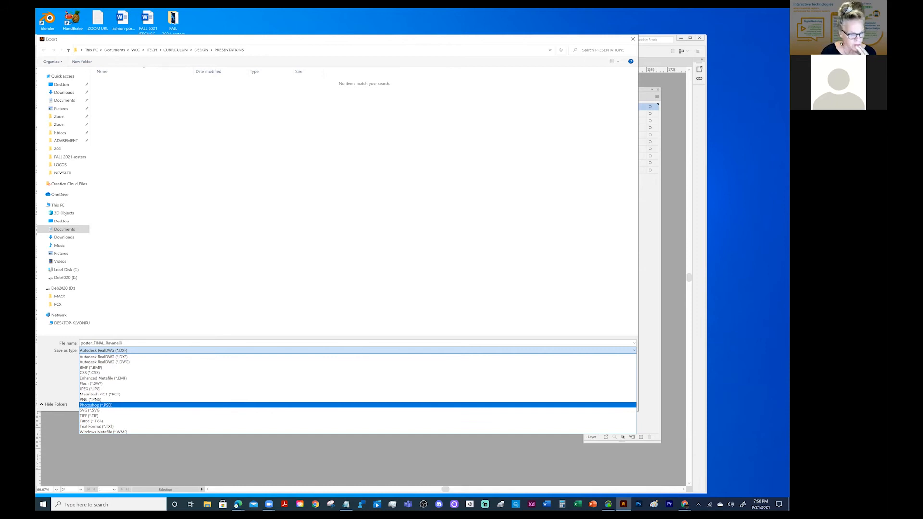
{"action": "left_click", "coordinate": [231, 312]}
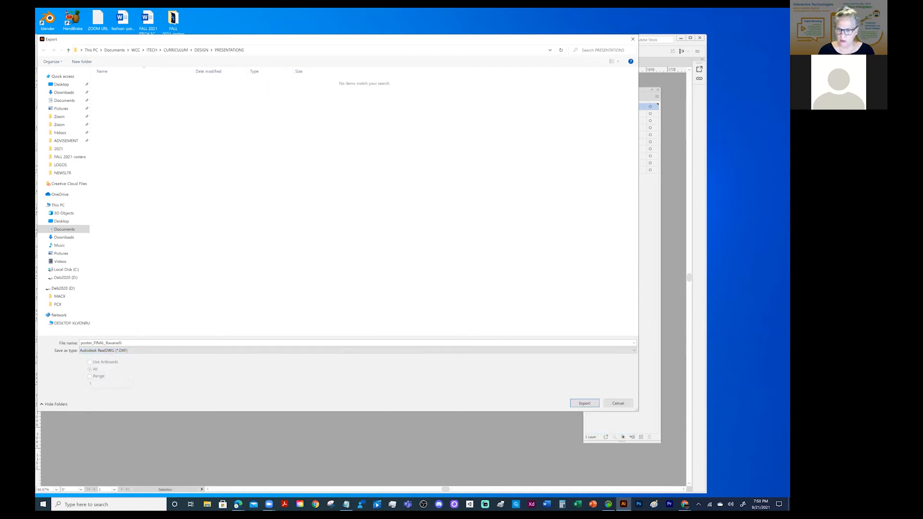
{"action": "left_click", "coordinate": [618, 403]}
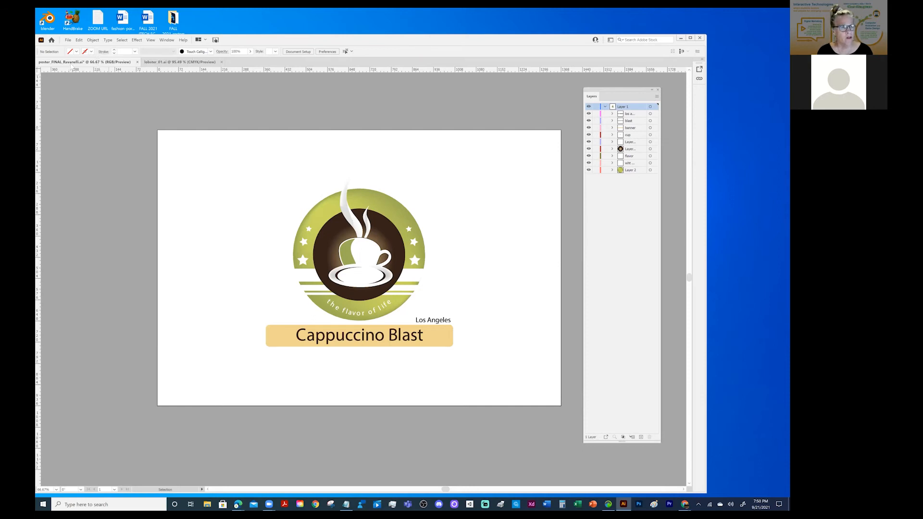
{"action": "left_click", "coordinate": [68, 41]}
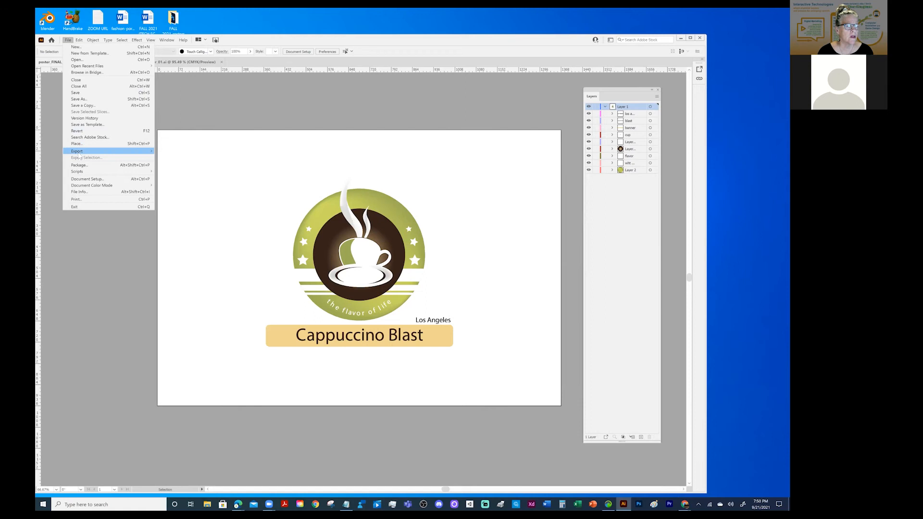
{"action": "mouse_move", "coordinate": [78, 154]}
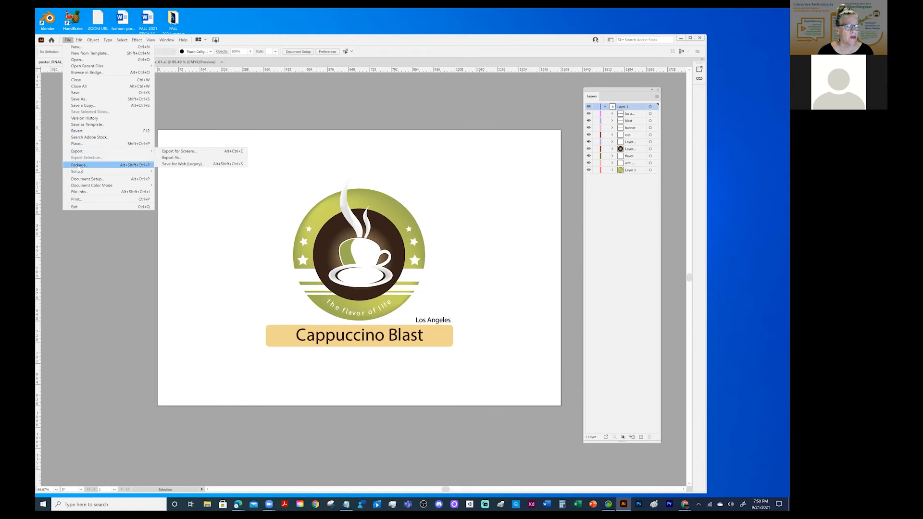
{"action": "mouse_move", "coordinate": [80, 172]}
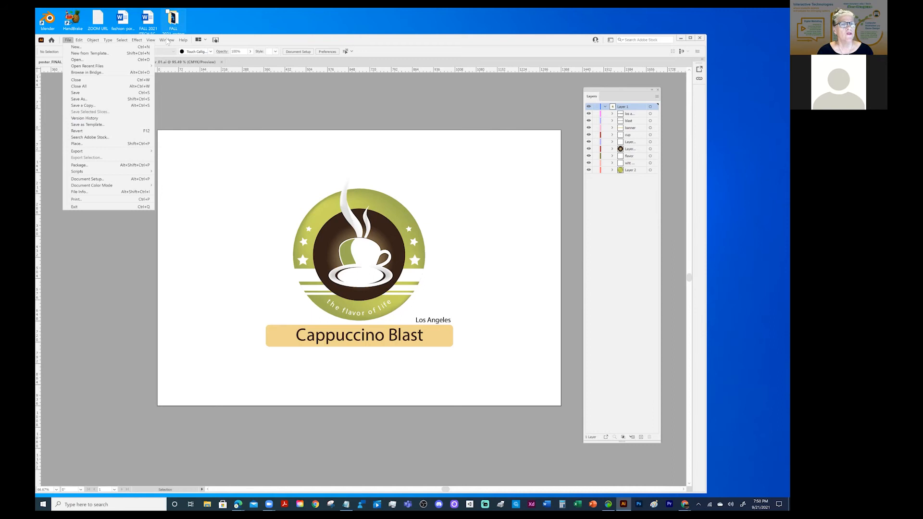
{"action": "mouse_move", "coordinate": [167, 40]}
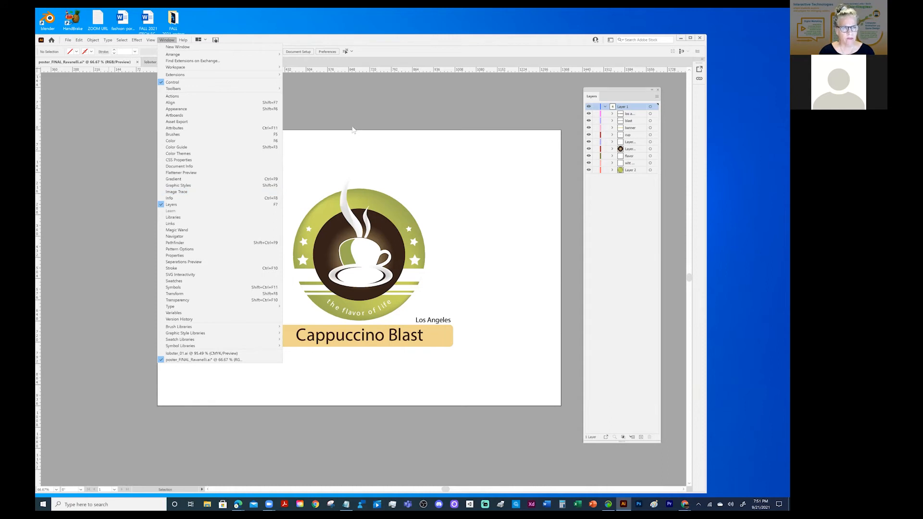
{"action": "mouse_move", "coordinate": [68, 40]}
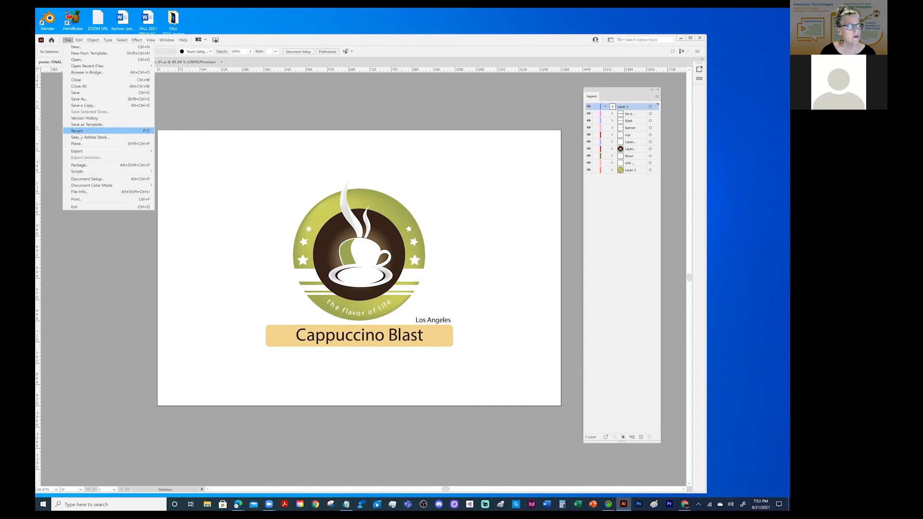
{"action": "mouse_move", "coordinate": [80, 42]}
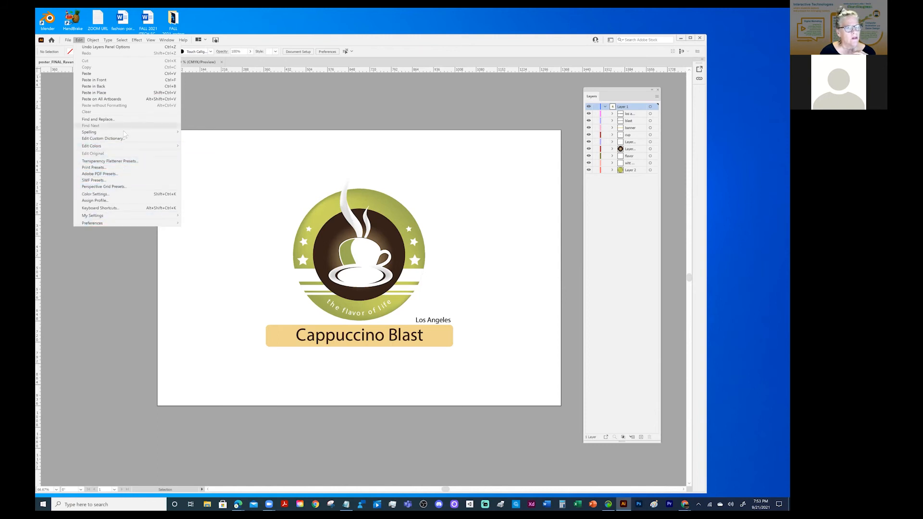
{"action": "mouse_move", "coordinate": [92, 224]}
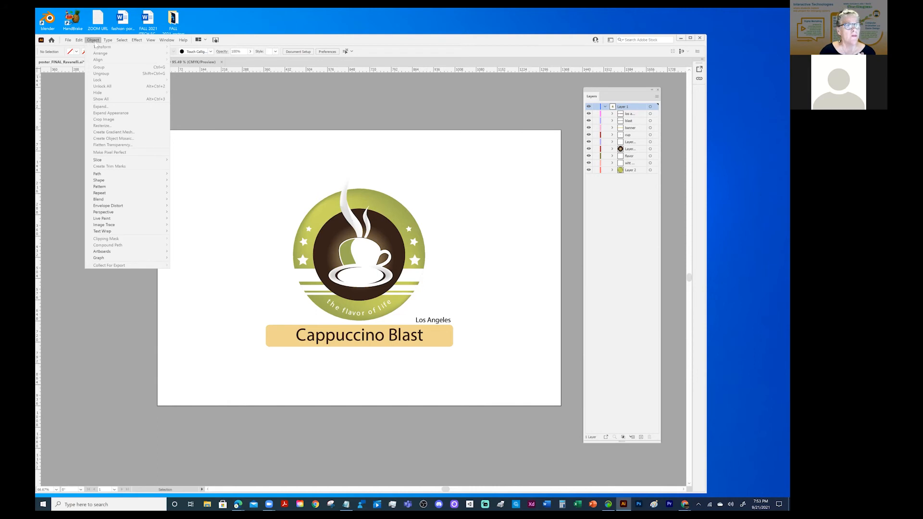
{"action": "left_click", "coordinate": [330, 212]}
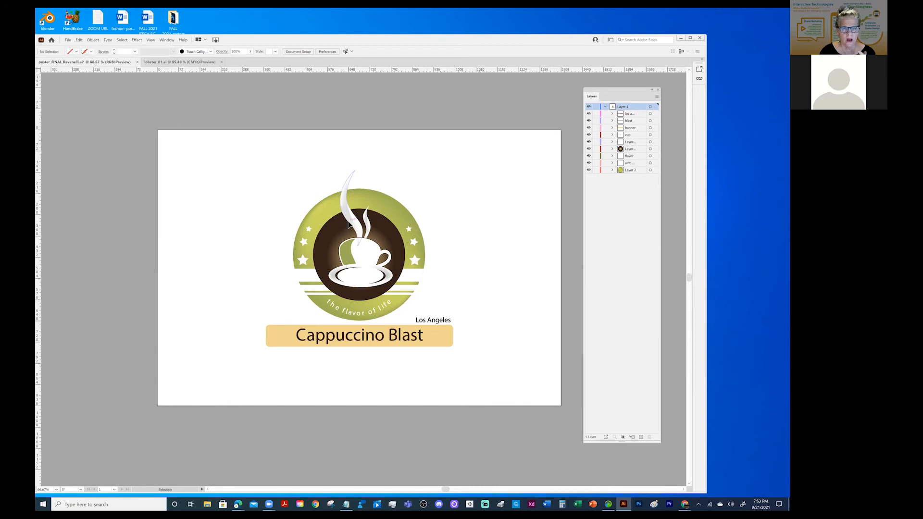
Step: Select the large steam shape above the cup to review the object commands available for it, and deselect it
{"action": "left_click", "coordinate": [349, 219]}
{"action": "left_click", "coordinate": [91, 41]}
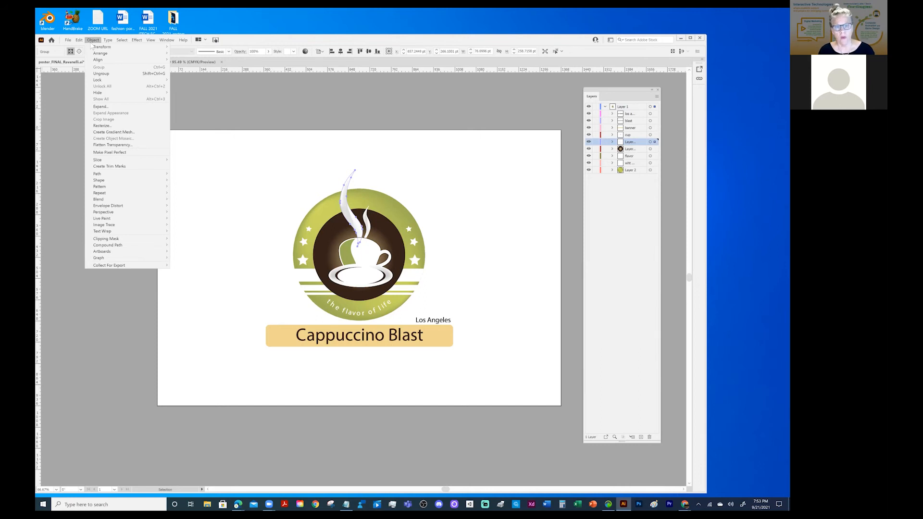
{"action": "mouse_move", "coordinate": [167, 41]}
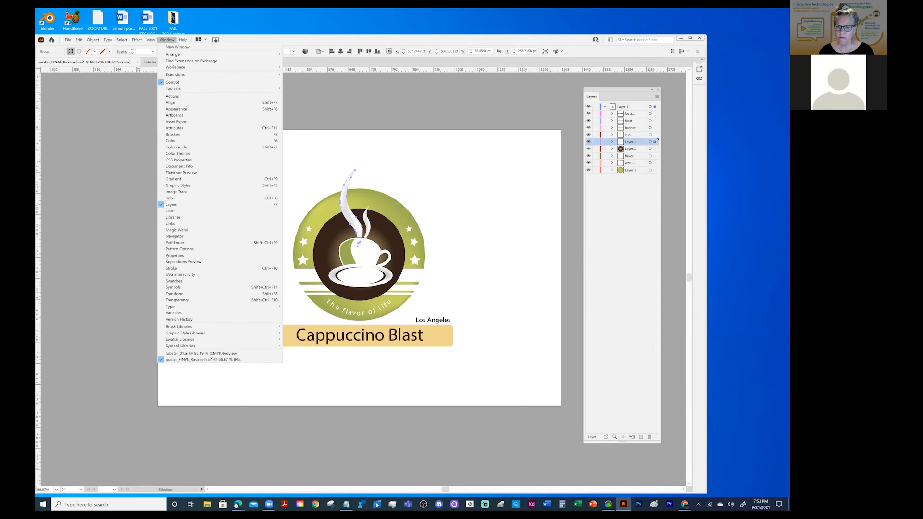
{"action": "left_click", "coordinate": [400, 99]}
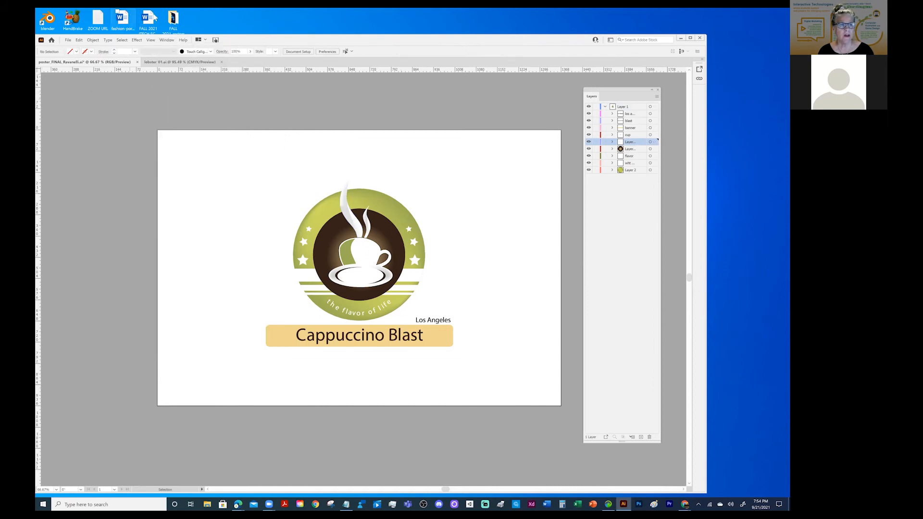
Step: Show the Basic toolbar and place it near the left edge of the workspace, beside the poster artboard
{"action": "left_click", "coordinate": [167, 41]}
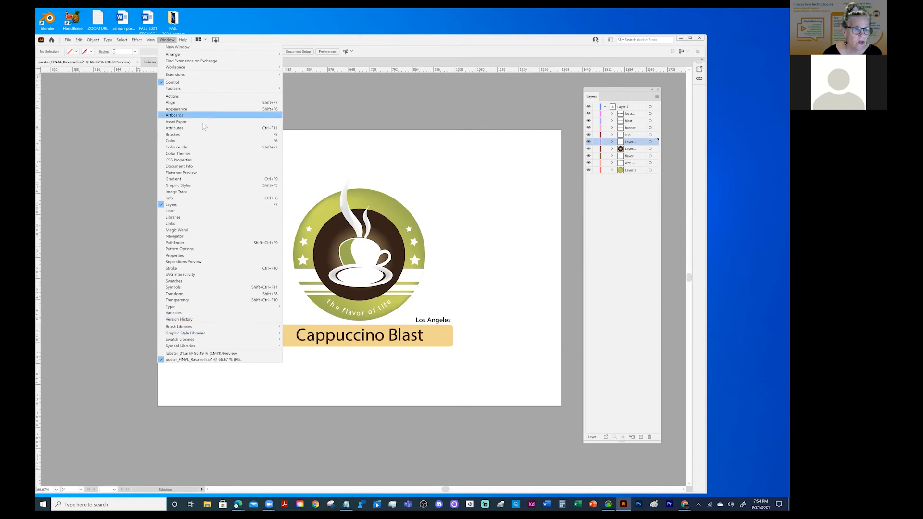
{"action": "mouse_move", "coordinate": [173, 91]}
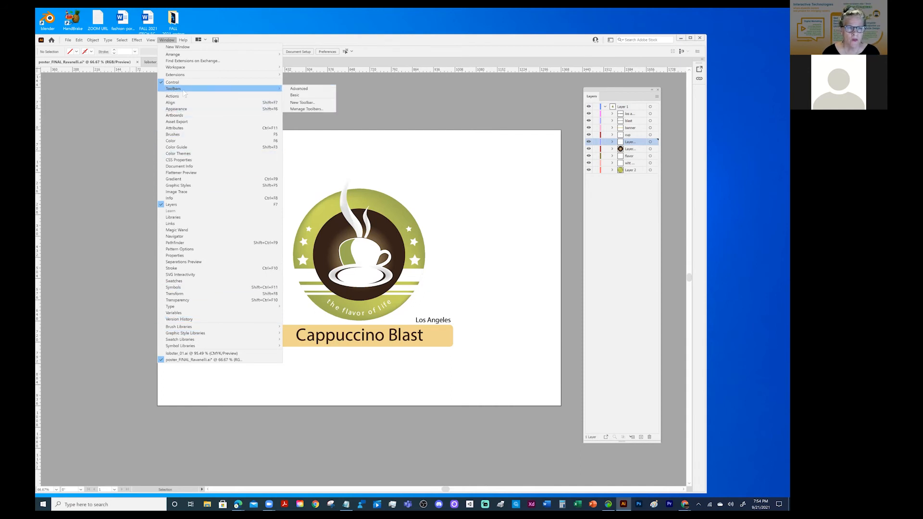
{"action": "left_click", "coordinate": [299, 95]}
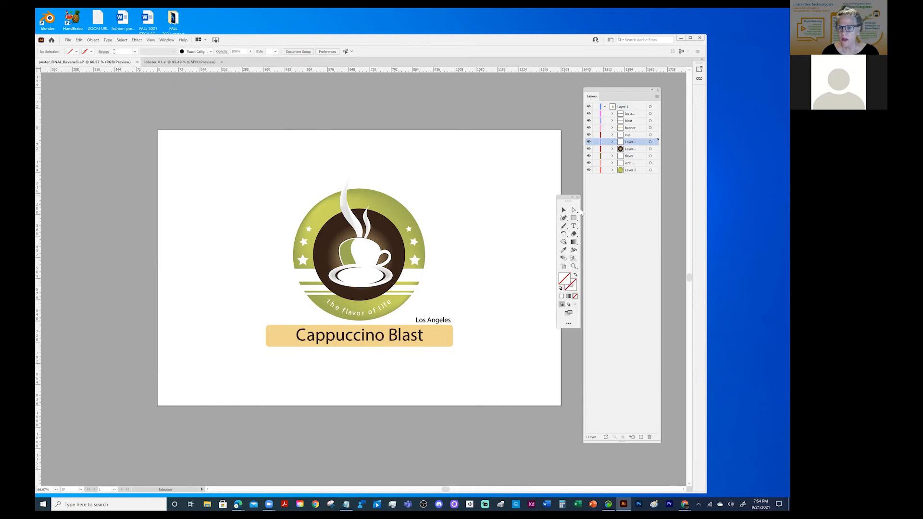
{"action": "left_click_drag", "start_coordinate": [569, 197], "coordinate": [84, 103]}
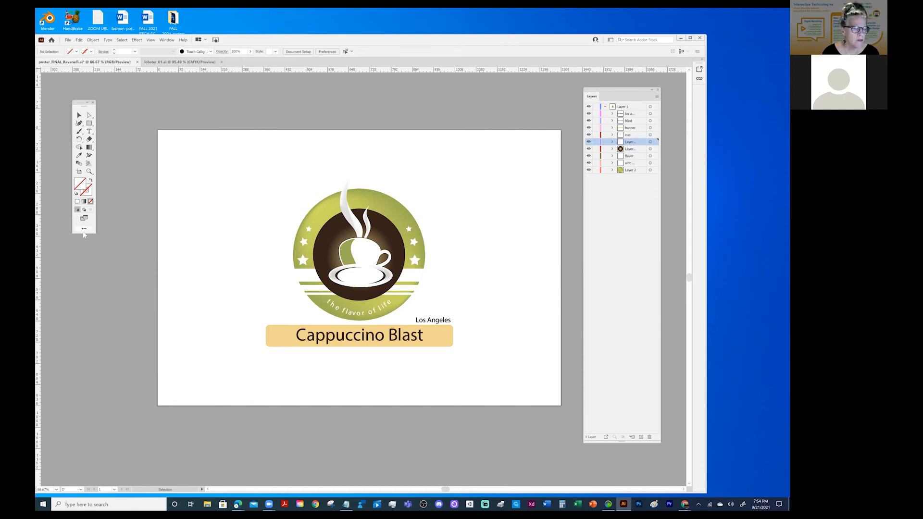
Step: Review the tools grouped with the Gradient tool and the Curvature tool
{"action": "left_click", "coordinate": [89, 147]}
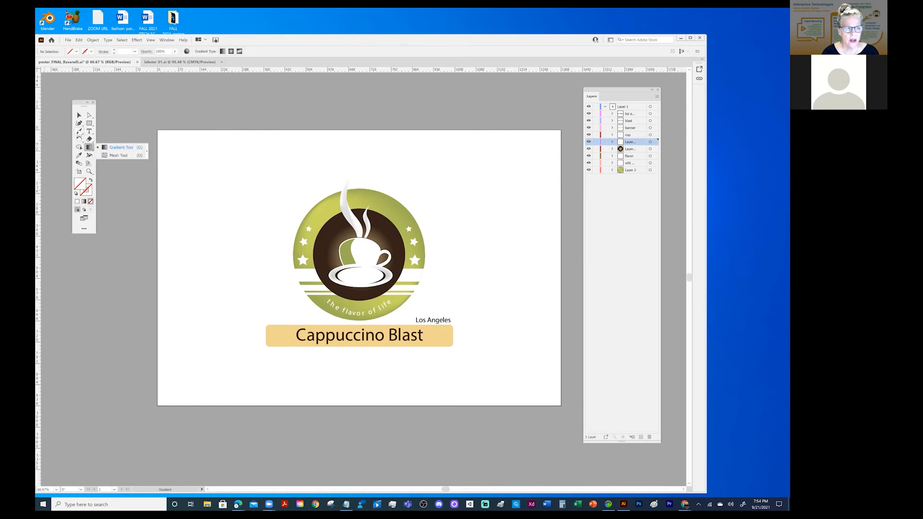
{"action": "left_click", "coordinate": [80, 132]}
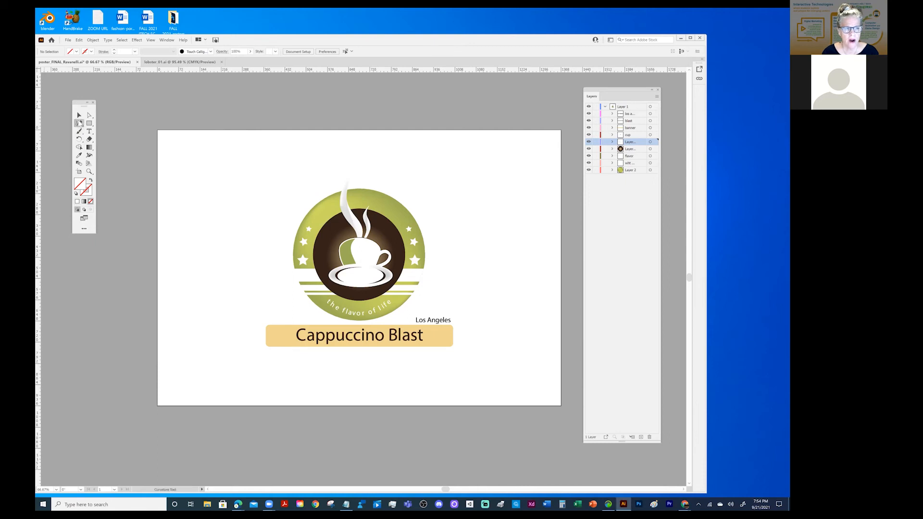
{"action": "left_click", "coordinate": [80, 123]}
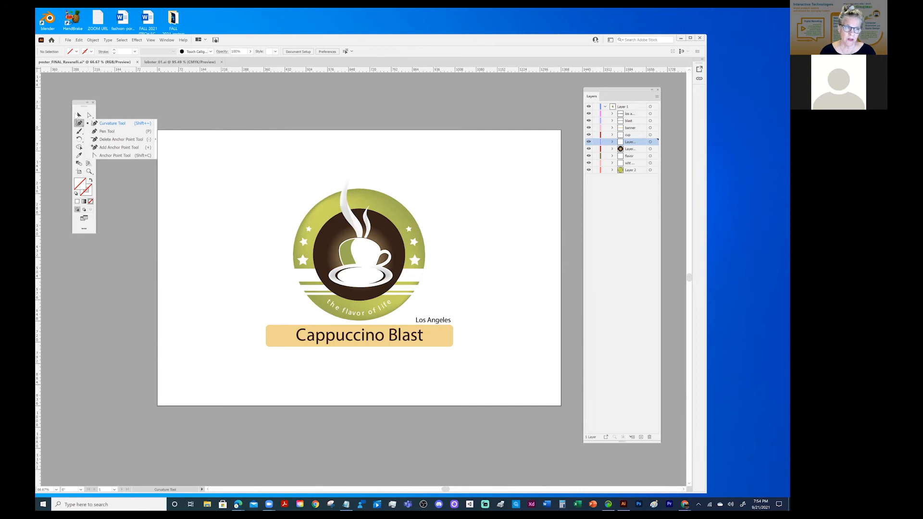
Step: Move the whole large steam shape off the logo toward the artboard's upper-left corner, undo the move and deselect
{"action": "left_click", "coordinate": [78, 116]}
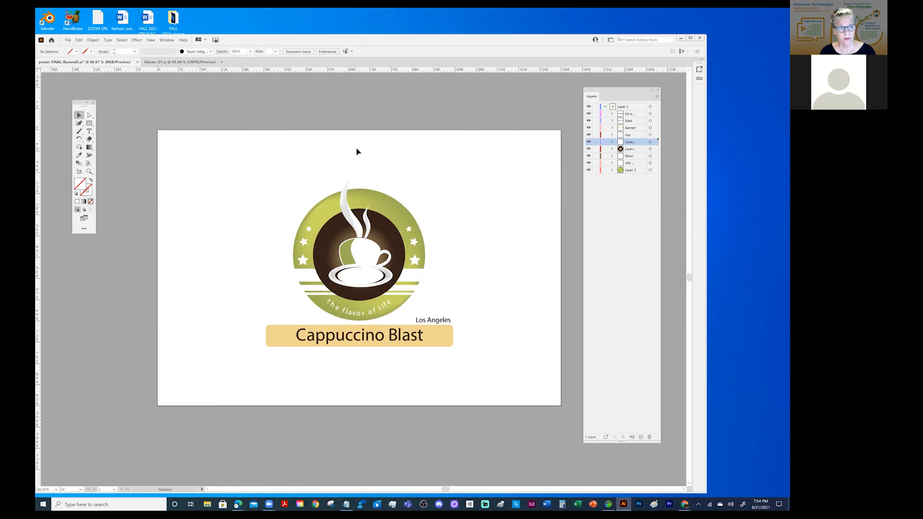
{"action": "left_click", "coordinate": [342, 193]}
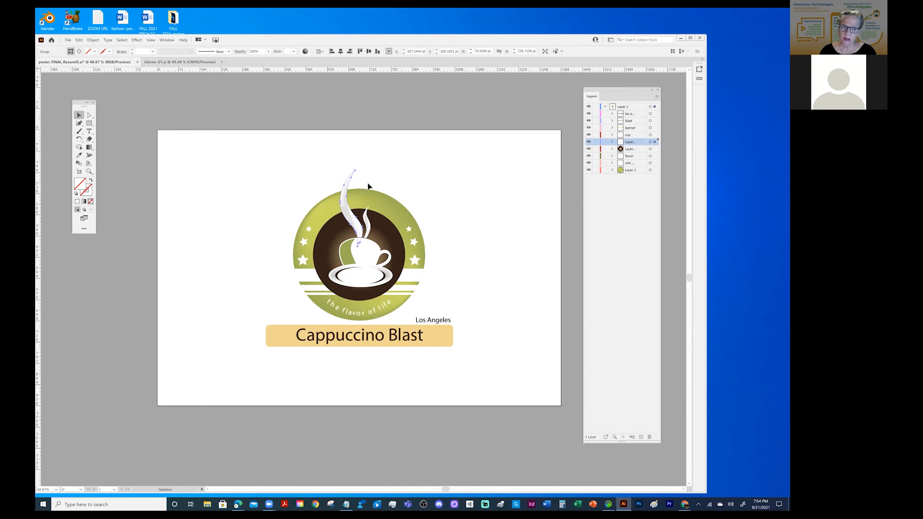
{"action": "left_click_drag", "start_coordinate": [342, 200], "coordinate": [244, 134]}
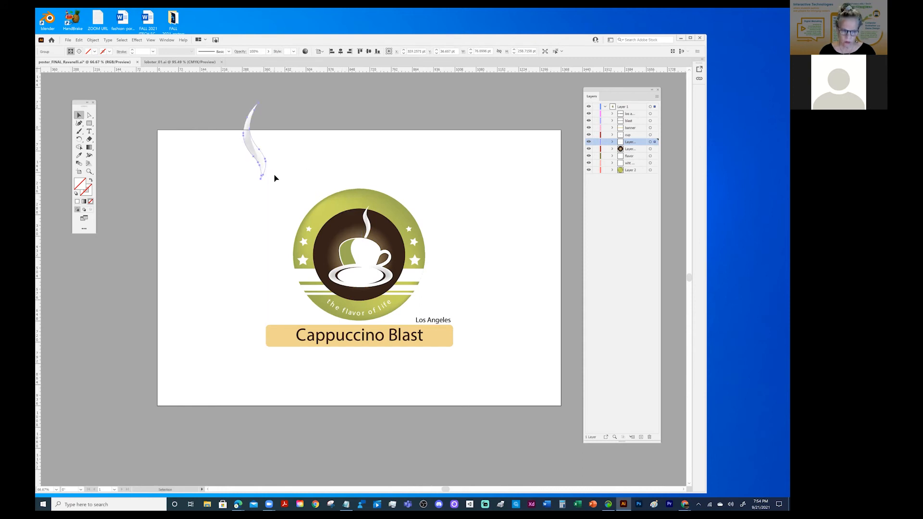
{"action": "key", "text": "ctrl+z"}
{"action": "left_click", "coordinate": [157, 113]}
Step: Try to reshape the large steam shape with the Direct Selection tool at 200% zoom, and undo the changes
{"action": "left_click", "coordinate": [89, 115]}
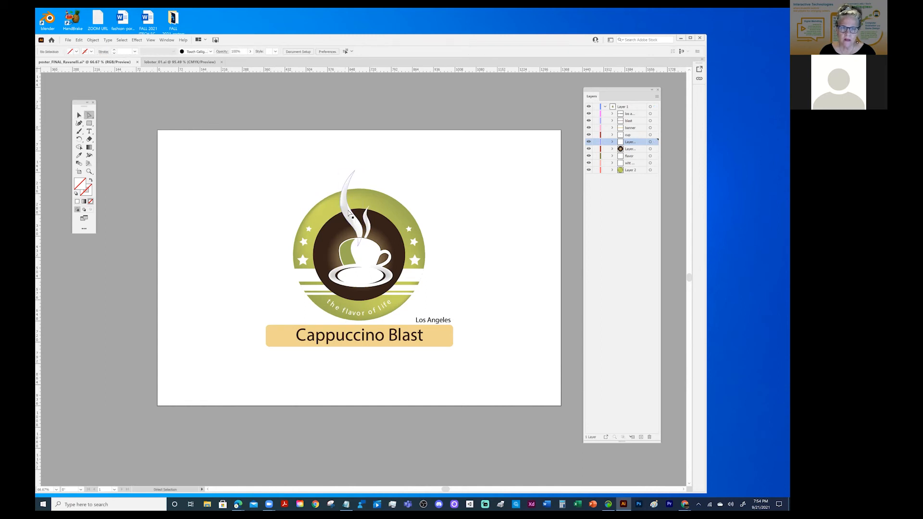
{"action": "left_click", "coordinate": [349, 213]}
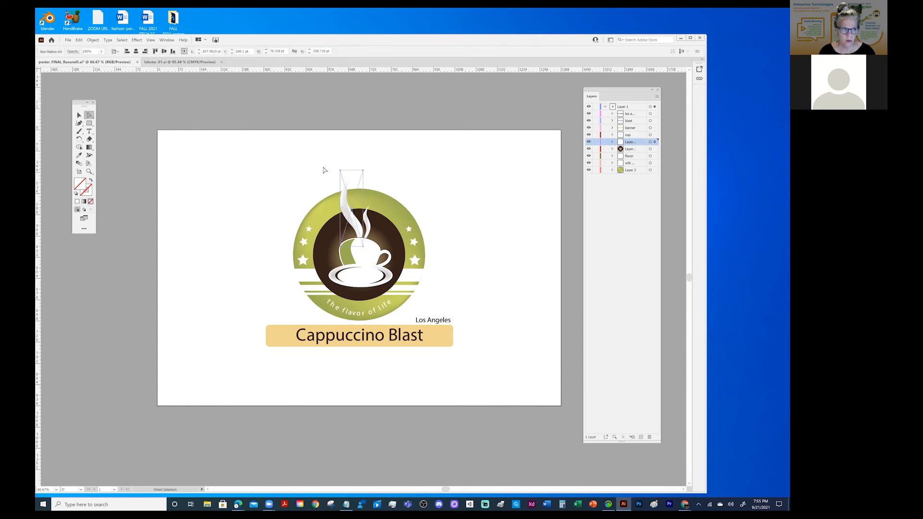
{"action": "key", "text": "z"}
{"action": "left_click", "coordinate": [358, 219]}
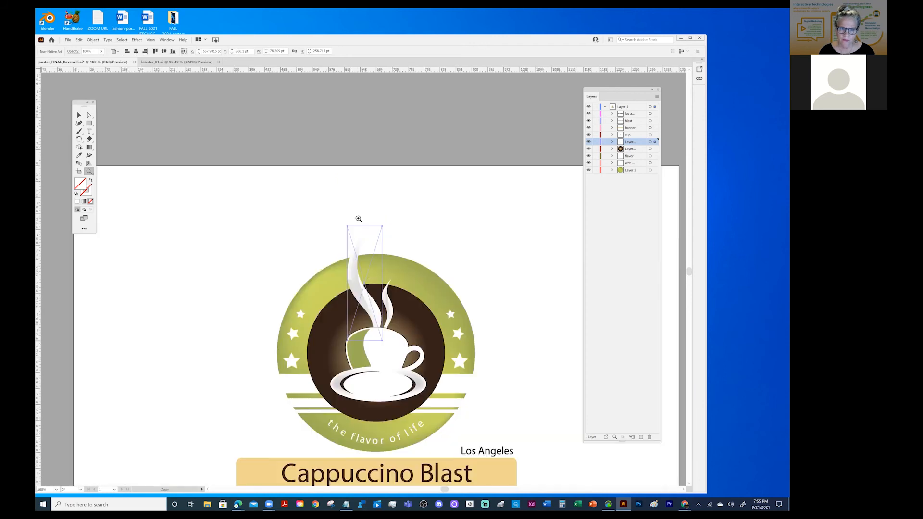
{"action": "left_click", "coordinate": [367, 273]}
{"action": "left_click", "coordinate": [370, 322]}
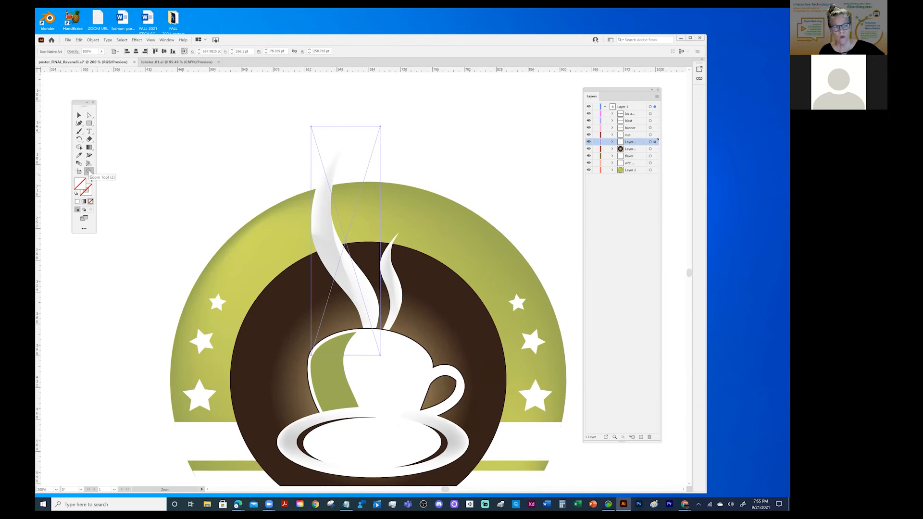
{"action": "left_click", "coordinate": [88, 116]}
{"action": "left_click", "coordinate": [416, 161]}
{"action": "left_click_drag", "start_coordinate": [332, 183], "coordinate": [325, 201]}
{"action": "key", "text": "ctrl+z"}
{"action": "key", "text": "ctrl+z"}
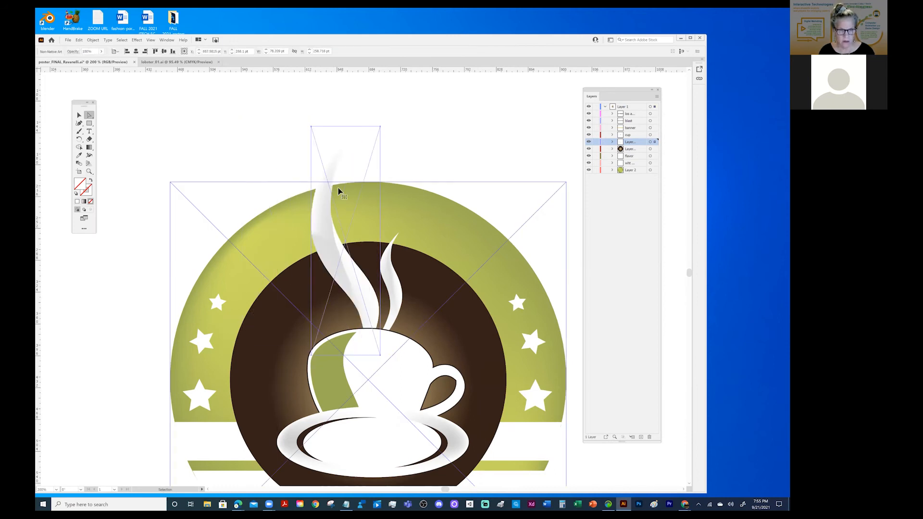
Step: Separate the white cup path from the logo, place it on the blank area to the upper left and fill it with red FF3333
{"action": "left_click", "coordinate": [414, 423]}
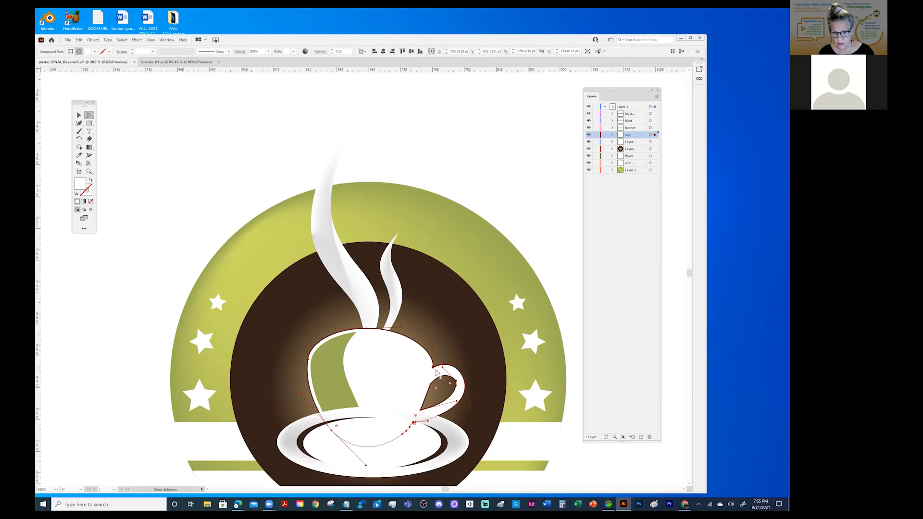
{"action": "left_click_drag", "start_coordinate": [436, 380], "coordinate": [234, 158]}
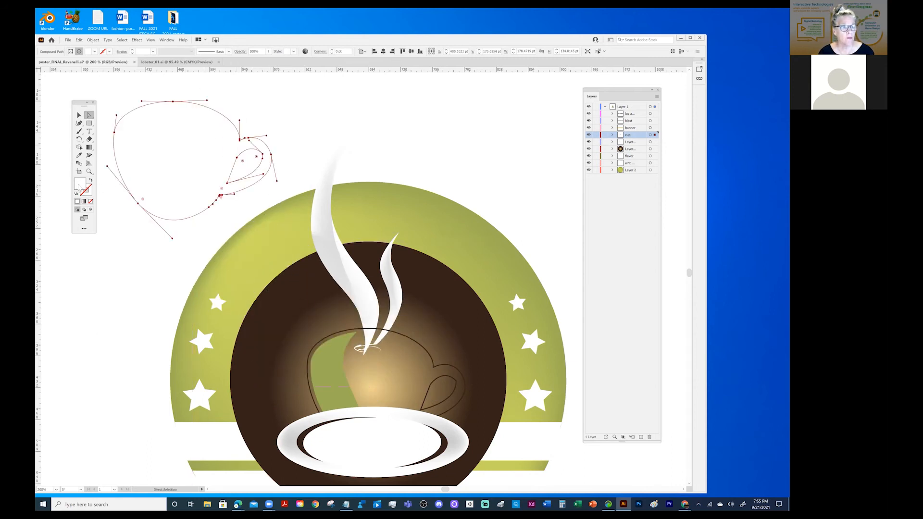
{"action": "double_click", "coordinate": [79, 185]}
{"action": "left_click", "coordinate": [221, 307]}
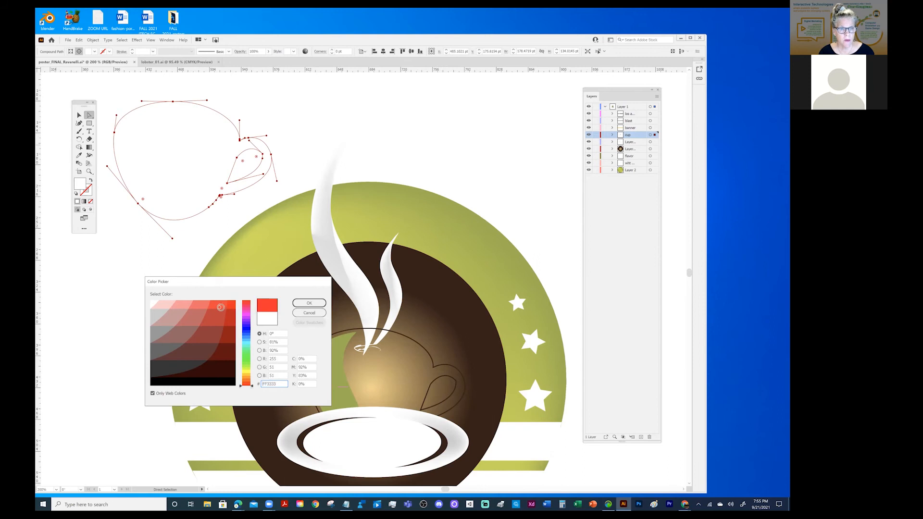
{"action": "left_click", "coordinate": [308, 303]}
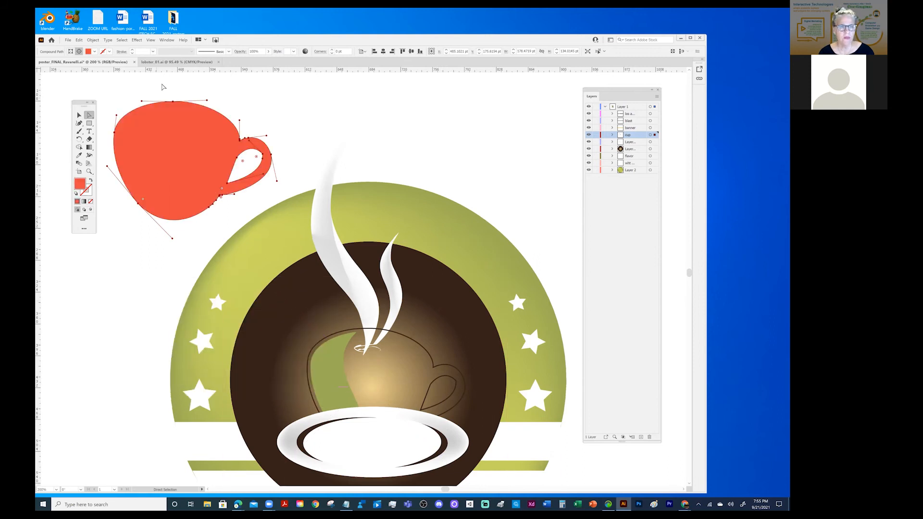
{"action": "double_click", "coordinate": [84, 187]}
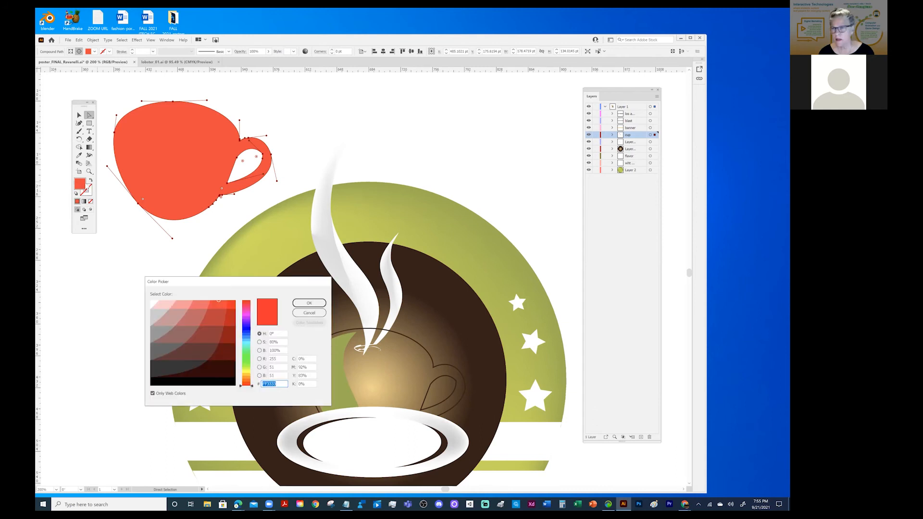
{"action": "left_click", "coordinate": [310, 313]}
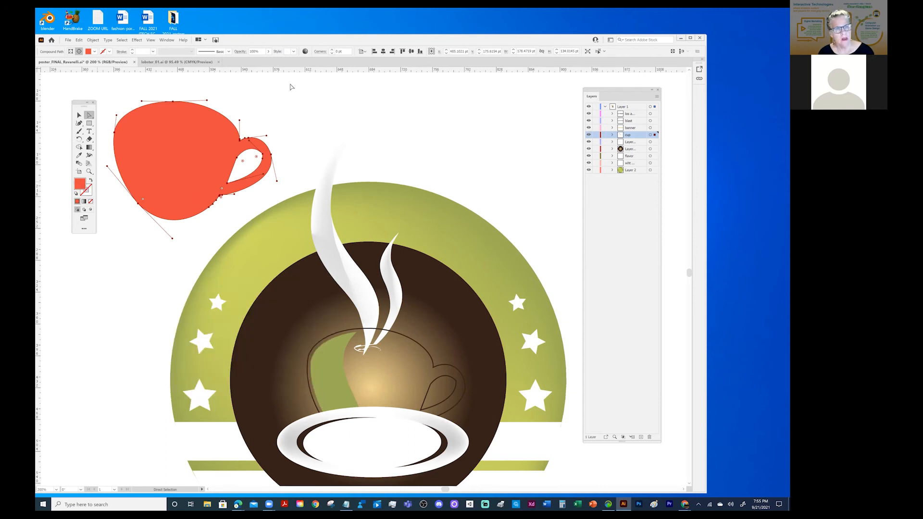
Step: Reshape the curve at the top of the red cup's handle with its direction handle, and undo the change
{"action": "left_click_drag", "start_coordinate": [267, 136], "coordinate": [306, 106]}
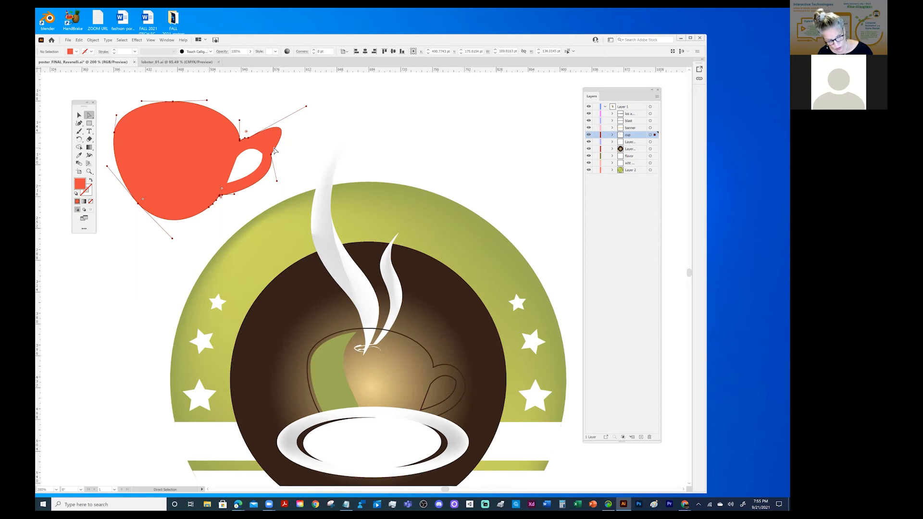
{"action": "key", "text": "ctrl"}
{"action": "key", "text": "ctrl+z"}
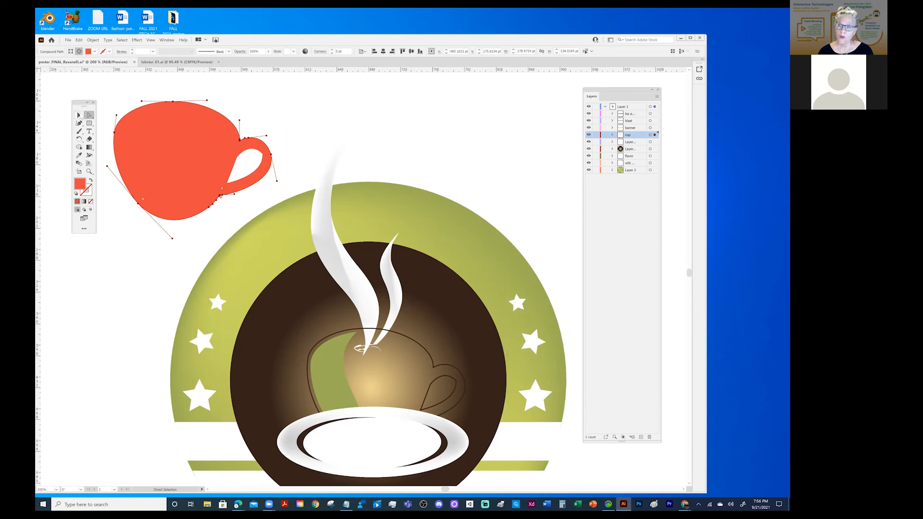
Step: Move the whole cup group slightly up and to the right, and directly select the red cup's rim segments to show their direction handles
{"action": "left_click", "coordinate": [79, 116]}
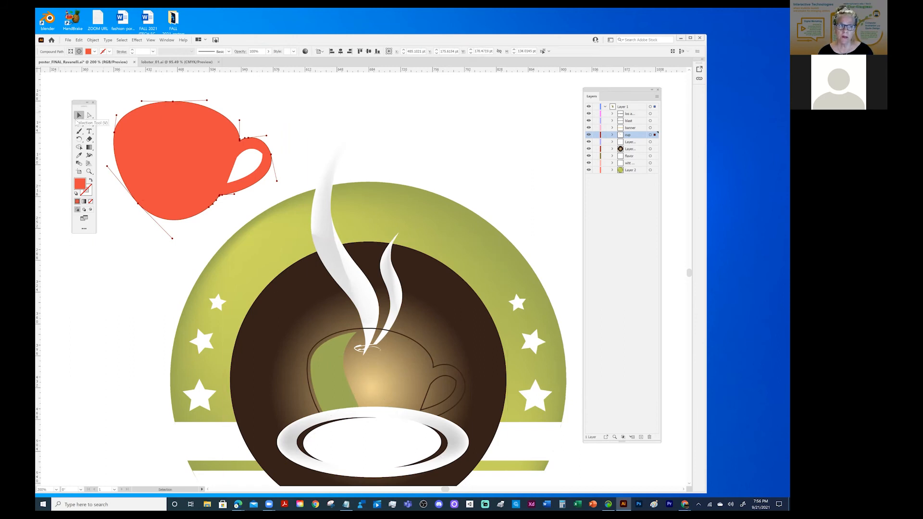
{"action": "left_click", "coordinate": [283, 117]}
{"action": "mouse_move", "coordinate": [167, 155]}
{"action": "left_mouse_down"}
{"action": "mouse_move", "coordinate": [200, 124]}
{"action": "mouse_move", "coordinate": [180, 145]}
{"action": "left_mouse_up"}
{"action": "left_click", "coordinate": [89, 115]}
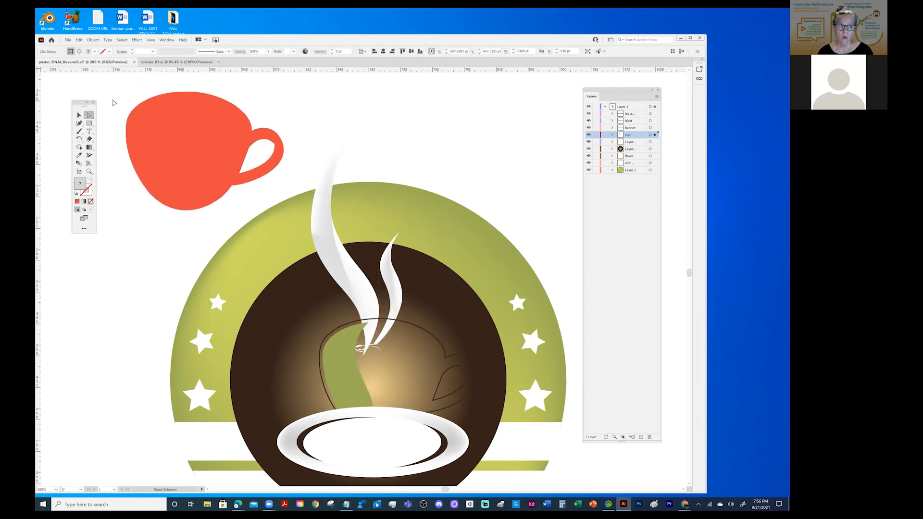
{"action": "left_click", "coordinate": [131, 140]}
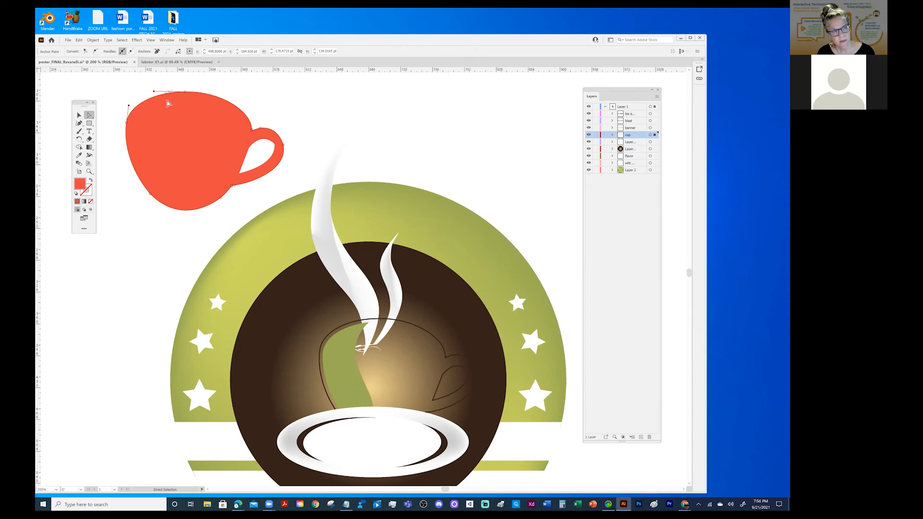
{"action": "left_click", "coordinate": [197, 94]}
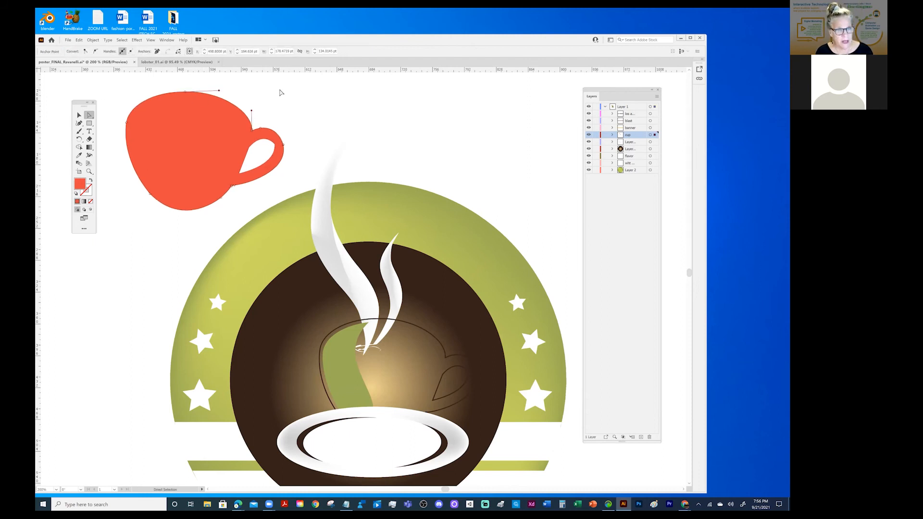
Step: Undo the cup's moves and red fill, continuing back through the earlier history
{"action": "key", "text": "ctrl+z"}
{"action": "key", "text": "ctrl+z"}
{"action": "key", "text": "ctrl+z"}
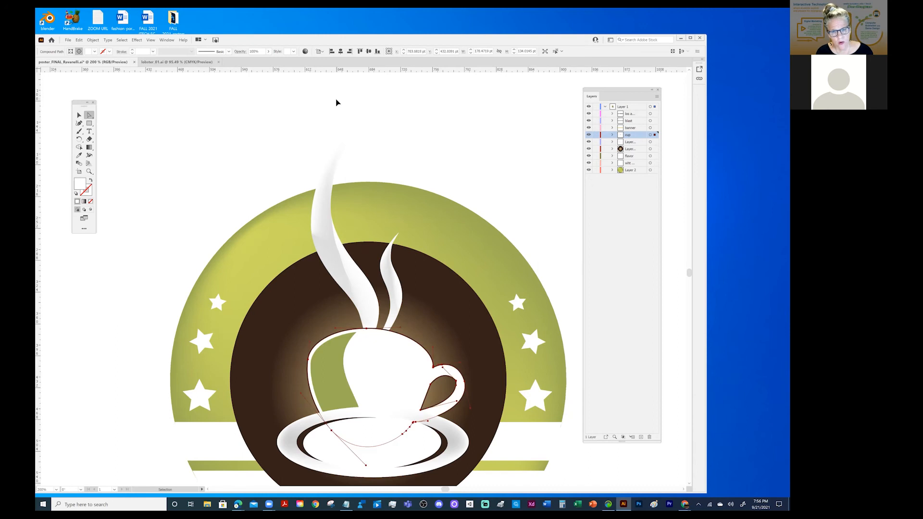
{"action": "key", "text": "ctrl+z"}
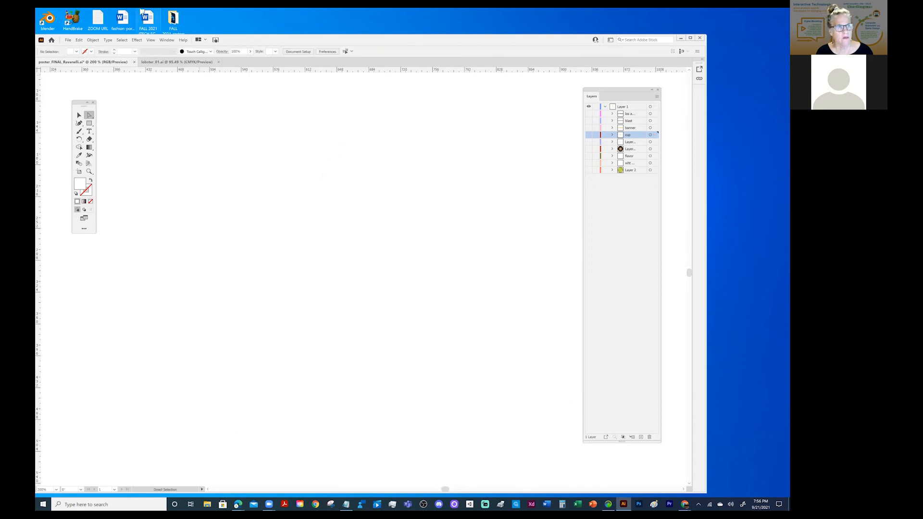
Step: Fit all artwork in the window and make all sublayers of Layer 1 visible
{"action": "left_click", "coordinate": [150, 40]}
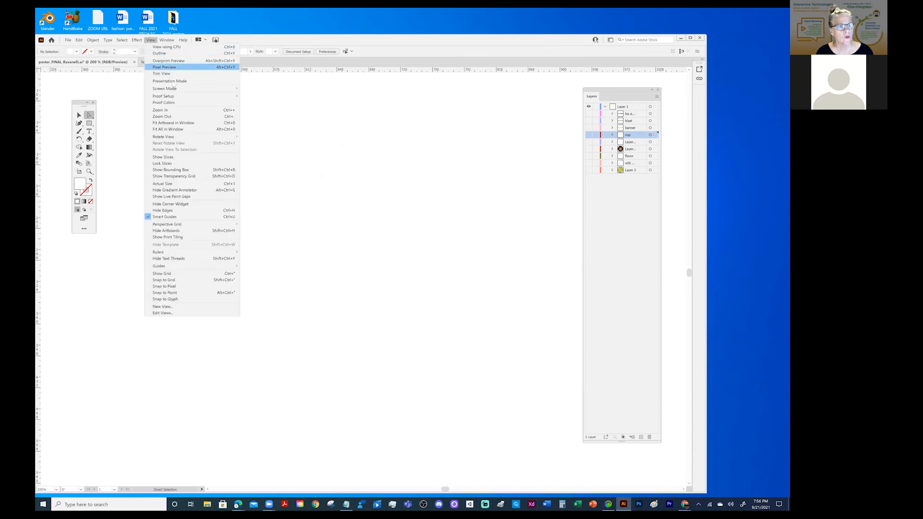
{"action": "left_click", "coordinate": [166, 129]}
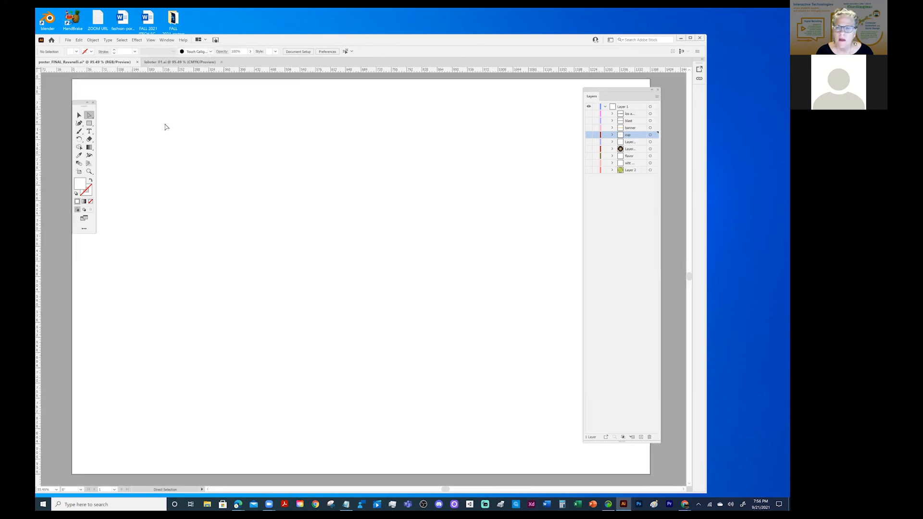
{"action": "left_click_drag", "start_coordinate": [589, 113], "coordinate": [594, 205]}
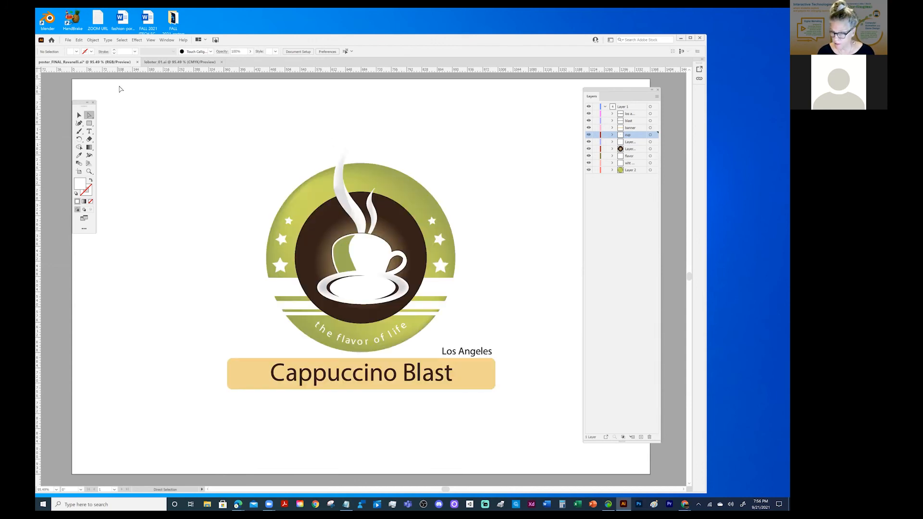
Step: Move the floating toolbar closer to the logo's left side and zoom the poster out one level to 66.67%
{"action": "left_click_drag", "start_coordinate": [78, 103], "coordinate": [136, 138]}
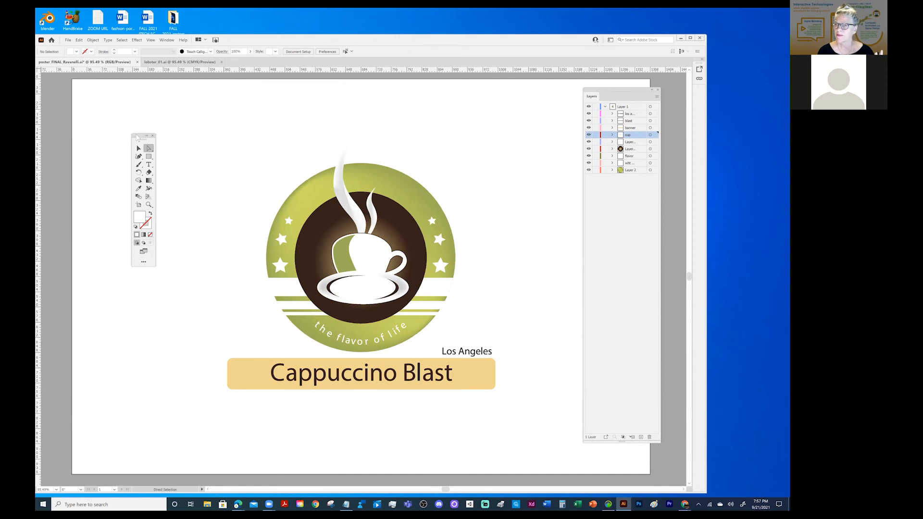
{"action": "left_click", "coordinate": [151, 39]}
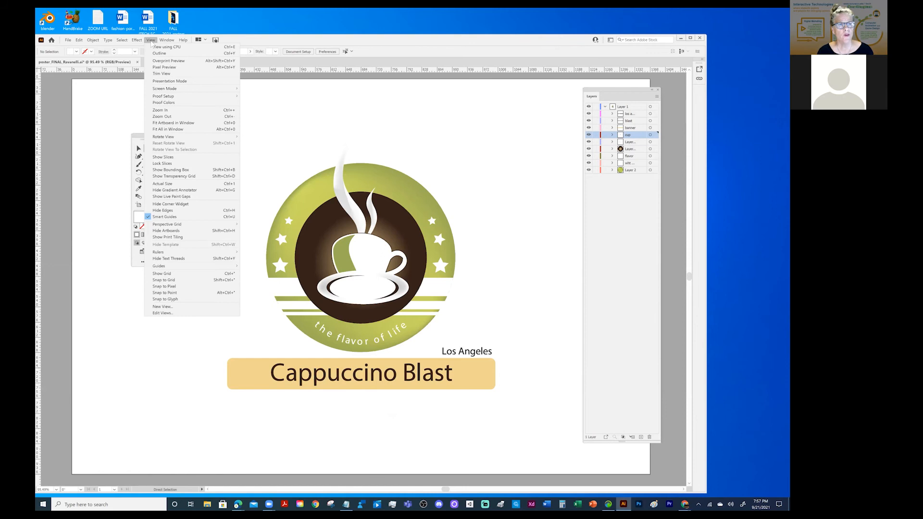
{"action": "left_click", "coordinate": [163, 116]}
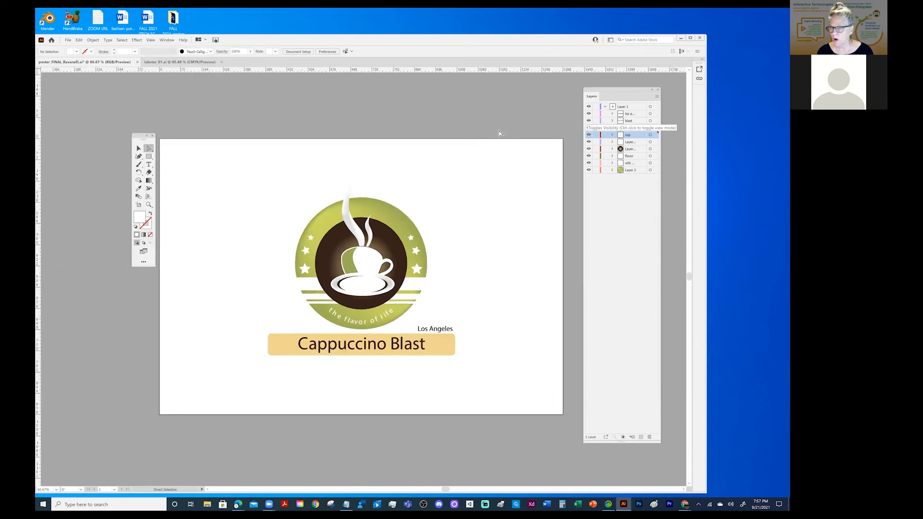
Step: Keep the Basic tool set active and move the floating toolbar farther away from the artboard
{"action": "left_click_drag", "start_coordinate": [140, 134], "coordinate": [137, 135]}
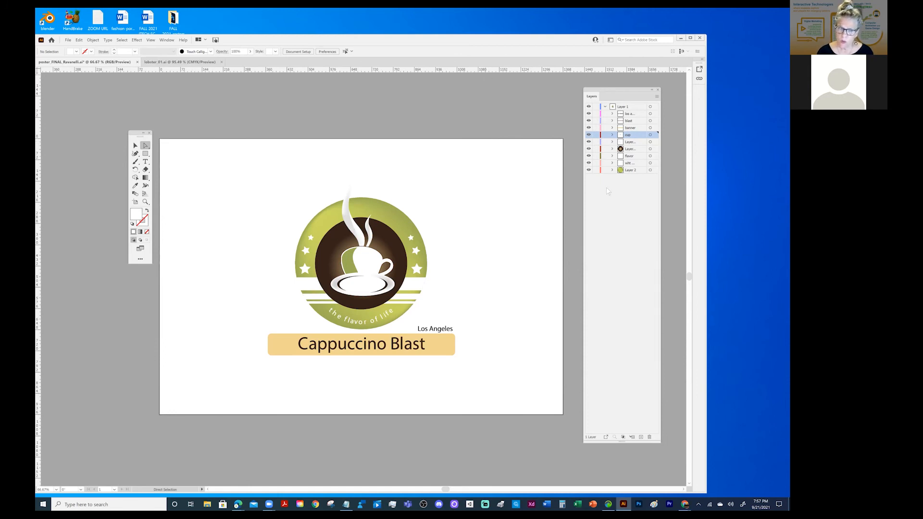
{"action": "left_click", "coordinate": [140, 259]}
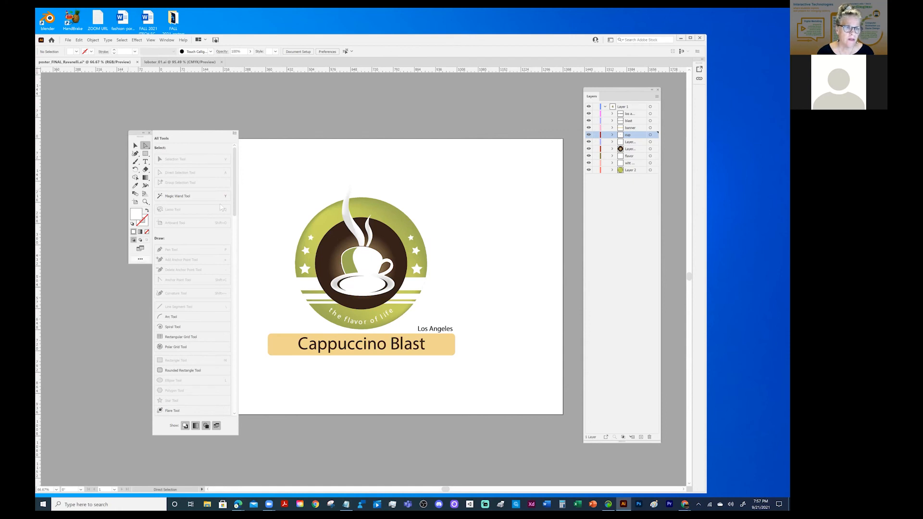
{"action": "left_click", "coordinate": [235, 134]}
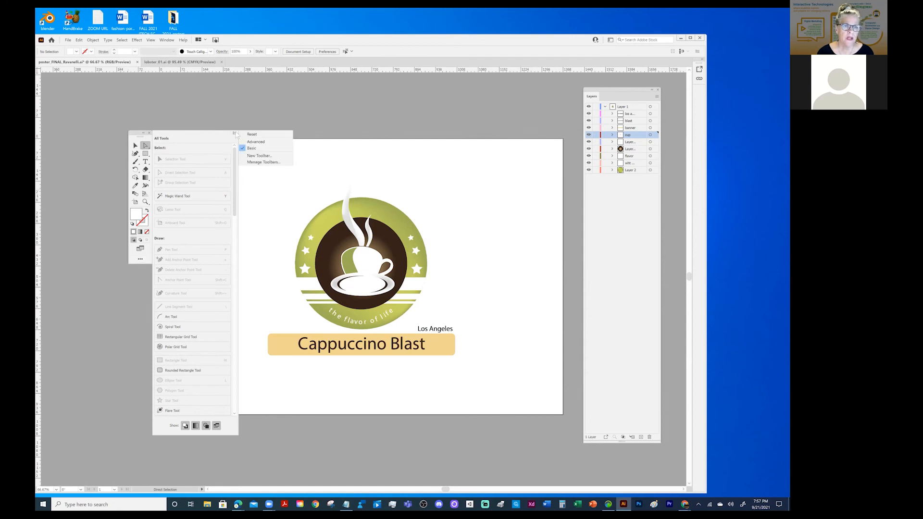
{"action": "left_click", "coordinate": [252, 148]}
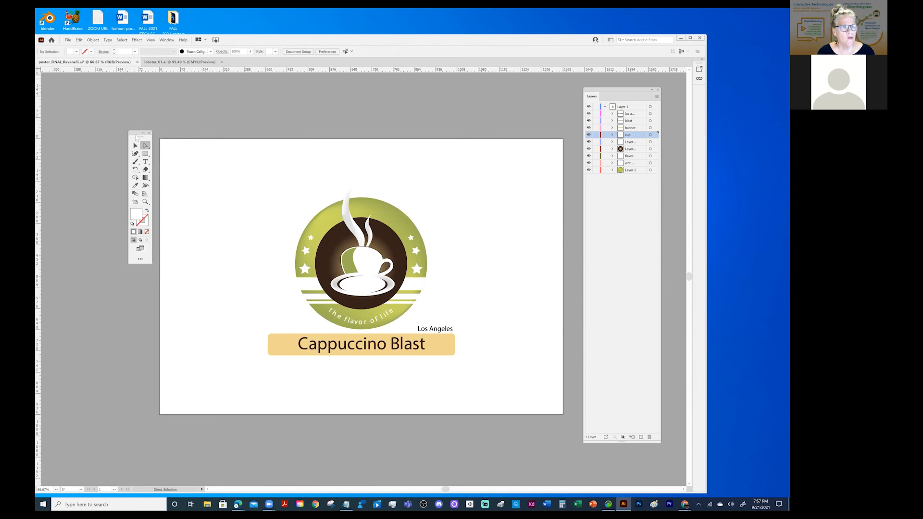
{"action": "left_click_drag", "start_coordinate": [137, 137], "coordinate": [111, 136]}
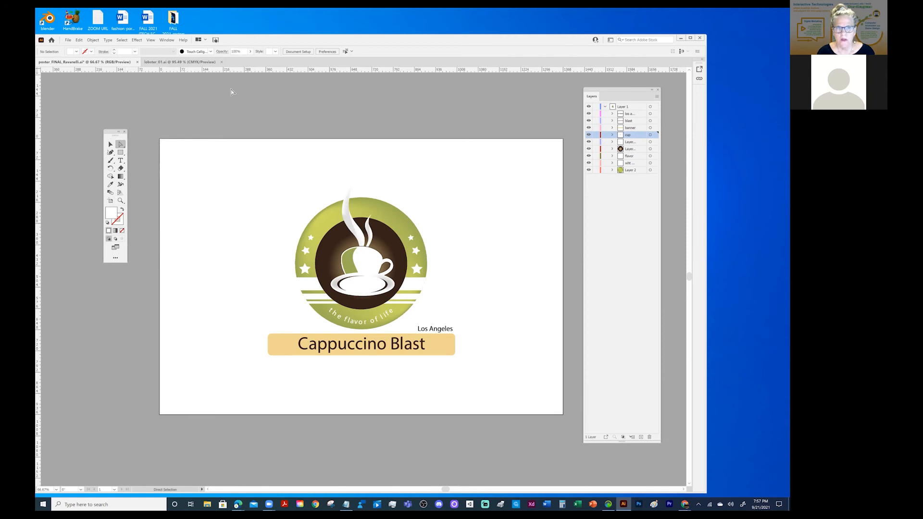
{"action": "left_click", "coordinate": [79, 40]}
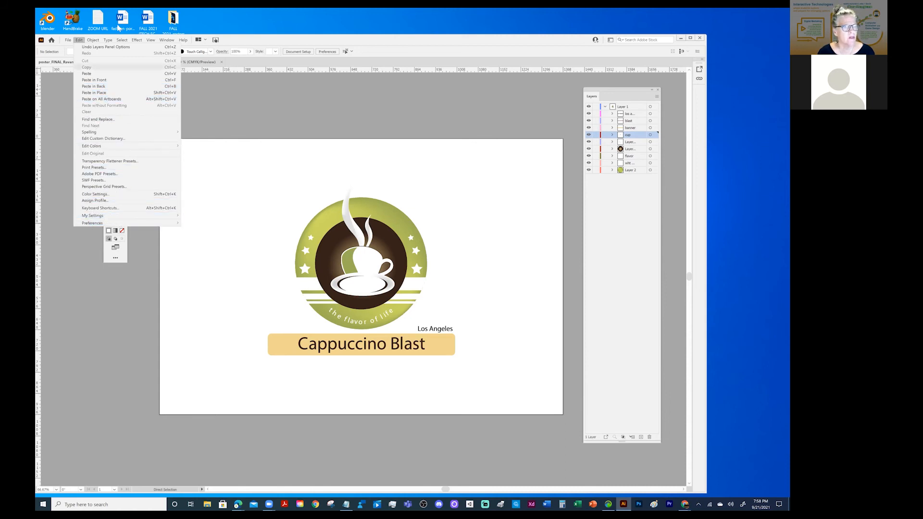
{"action": "mouse_move", "coordinate": [92, 41]}
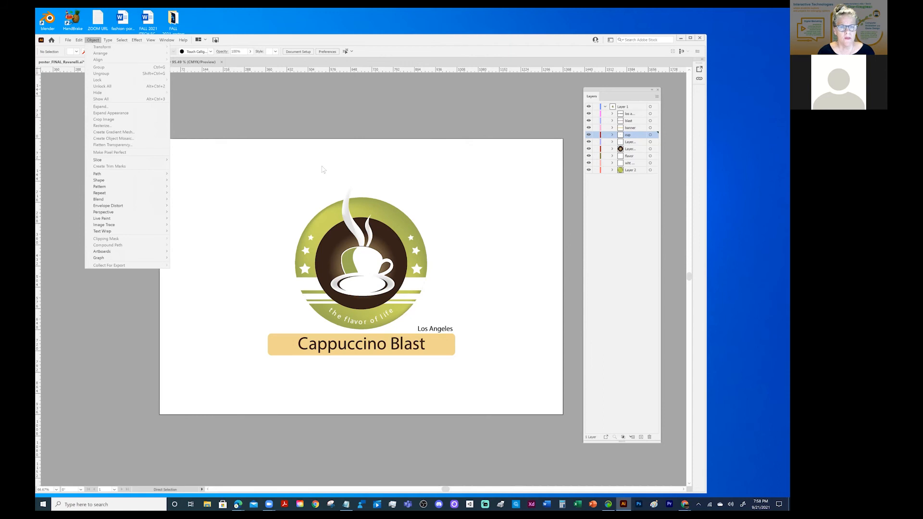
{"action": "left_click", "coordinate": [324, 136]}
Step: Select the Cappuccino Blast lettering, preview a Reflect about the vertical axis, then cancel it and deselect the lettering
{"action": "left_click", "coordinate": [110, 144]}
{"action": "left_click", "coordinate": [378, 248]}
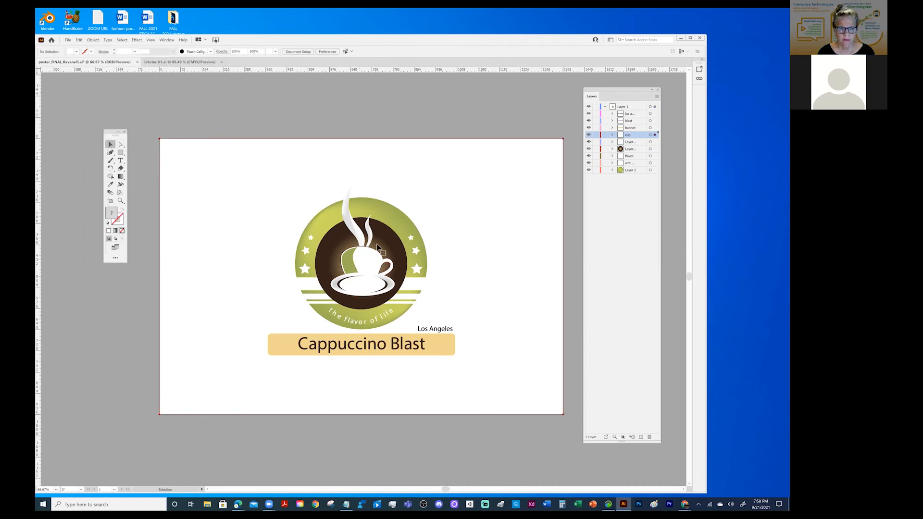
{"action": "left_click", "coordinate": [333, 354]}
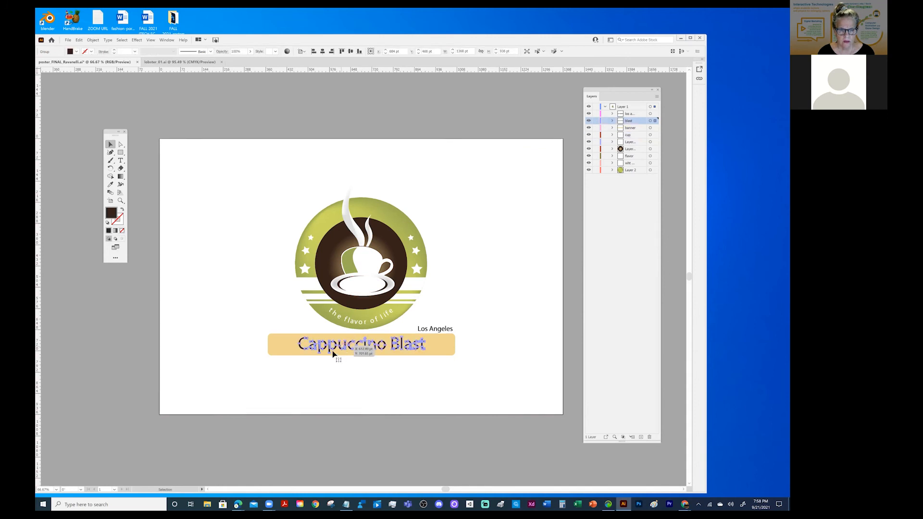
{"action": "left_click", "coordinate": [93, 40]}
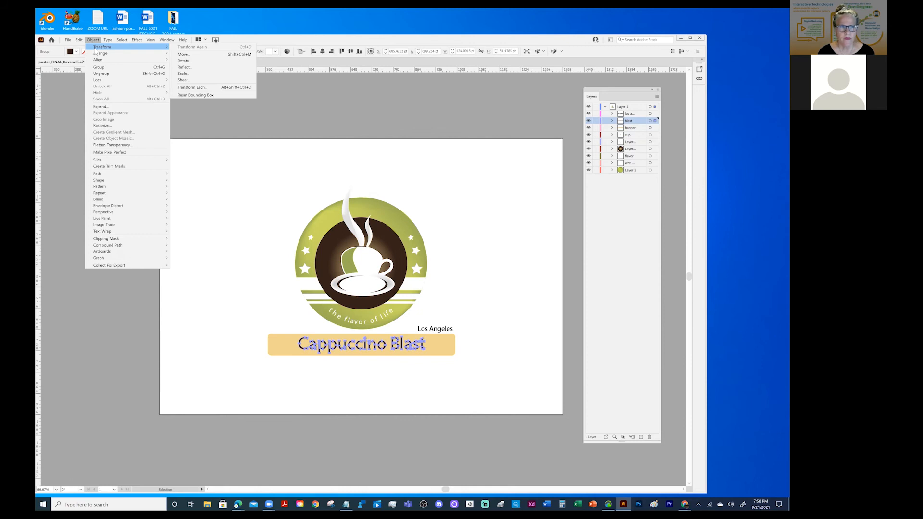
{"action": "left_click", "coordinate": [192, 68]}
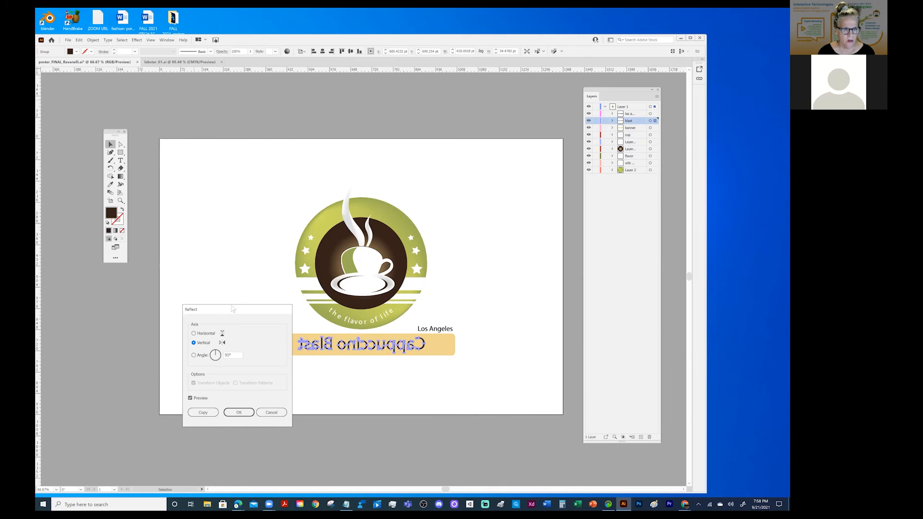
{"action": "left_click_drag", "start_coordinate": [236, 311], "coordinate": [471, 94]}
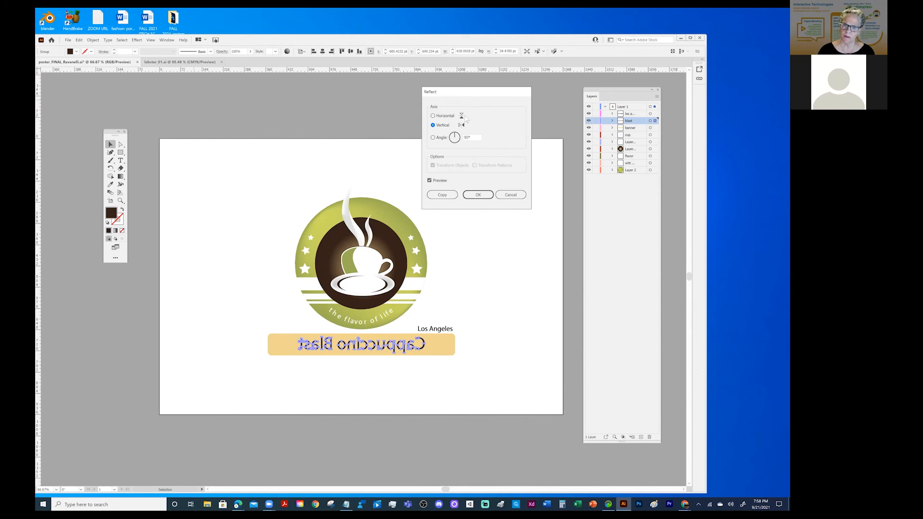
{"action": "left_click", "coordinate": [511, 194]}
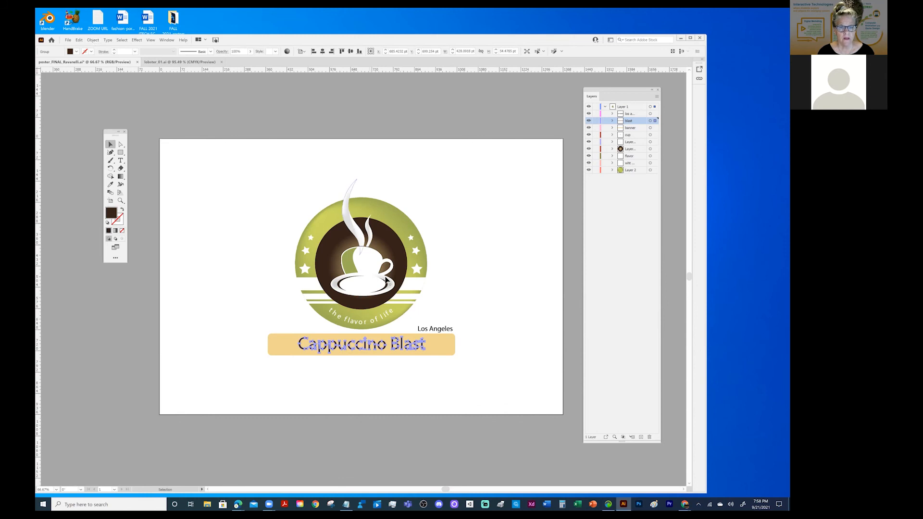
{"action": "left_click", "coordinate": [94, 41]}
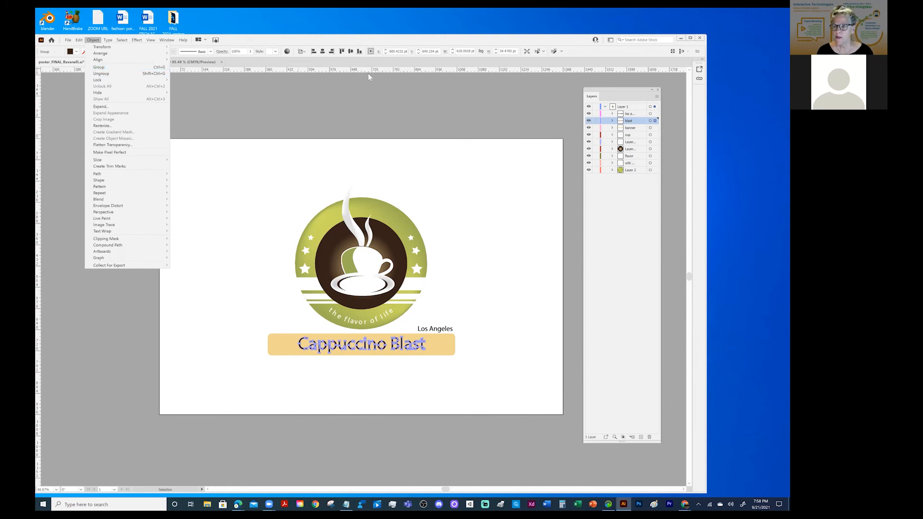
{"action": "left_click", "coordinate": [541, 126]}
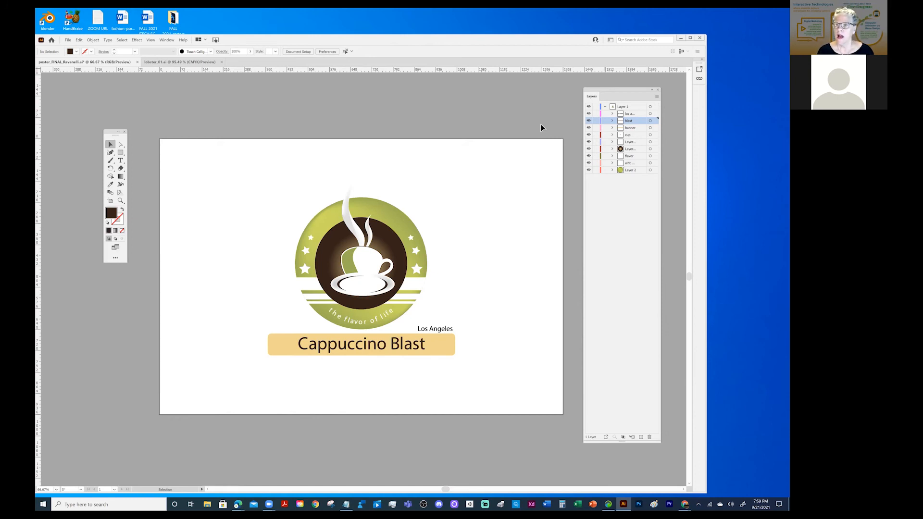
Step: Expand the blast sublayer and its group to list the individual letter paths
{"action": "left_click", "coordinate": [607, 119]}
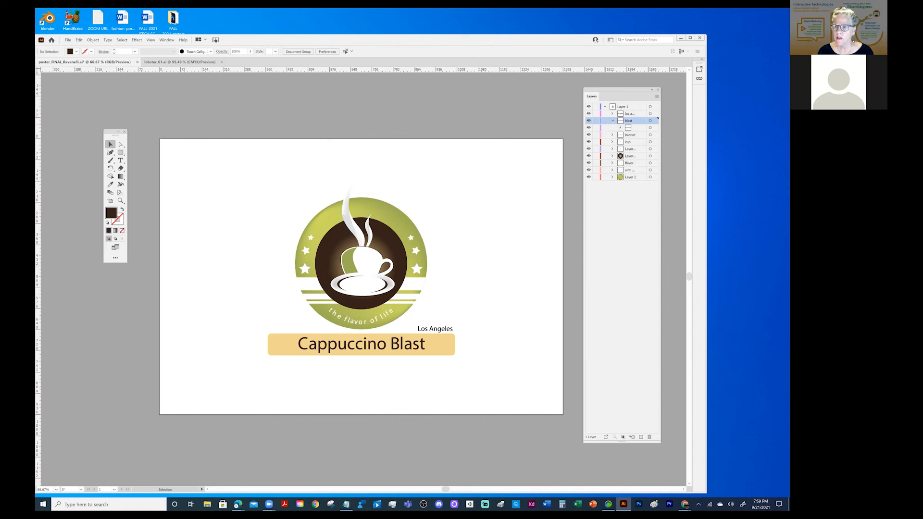
{"action": "left_click", "coordinate": [620, 128]}
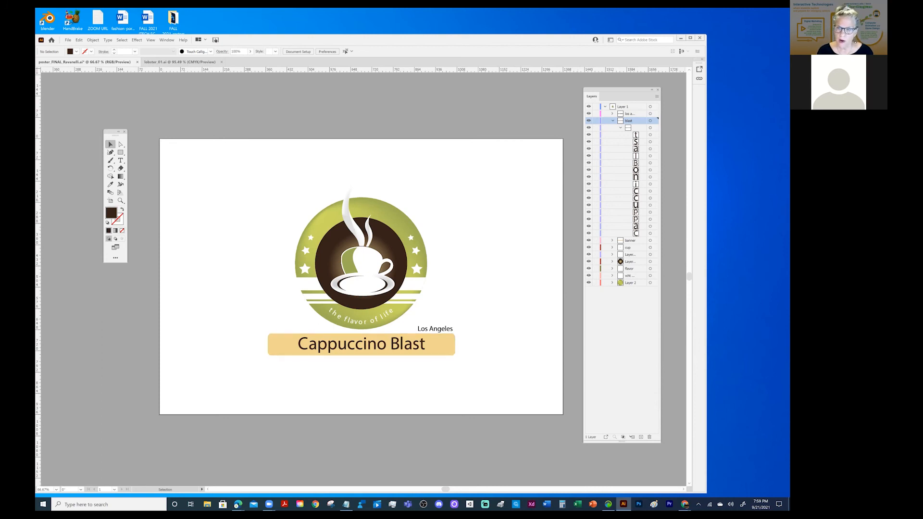
{"action": "left_click", "coordinate": [607, 121]}
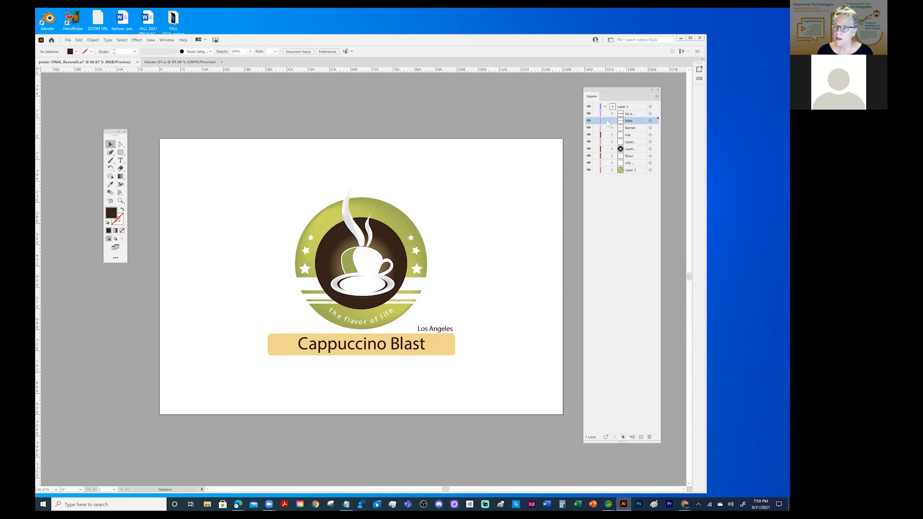
{"action": "left_click", "coordinate": [608, 121]}
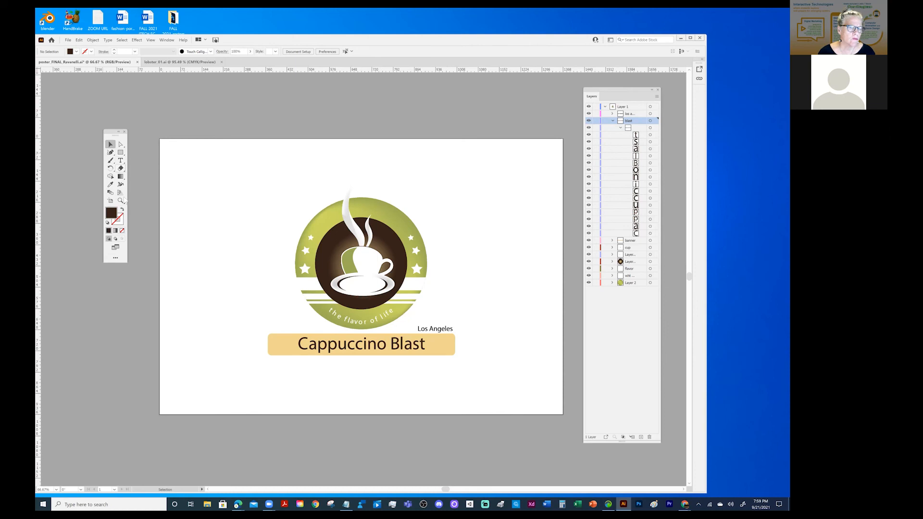
Step: Examine the complete list of available tools, from the selection and drawing tools to the modify and navigate tools
{"action": "left_click", "coordinate": [115, 259]}
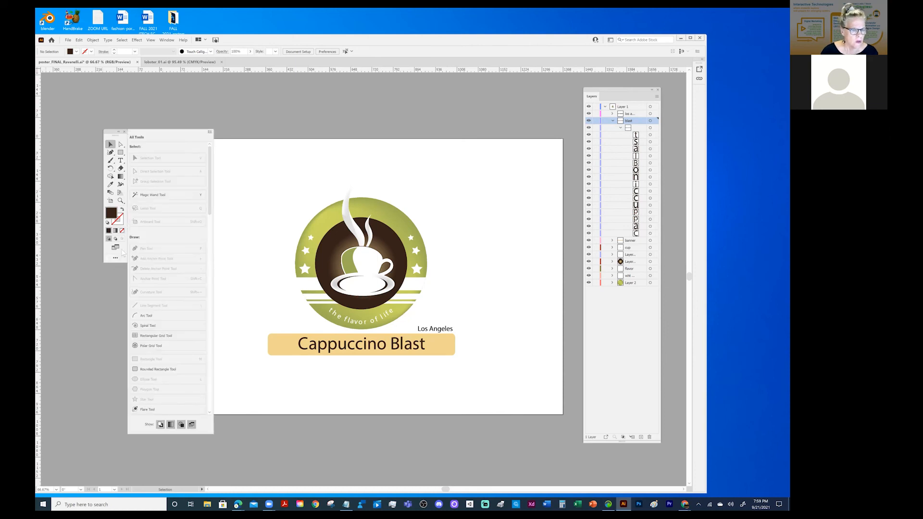
{"action": "scroll", "coordinate": [178, 321], "scroll_direction": "down", "scroll_amount": 5}
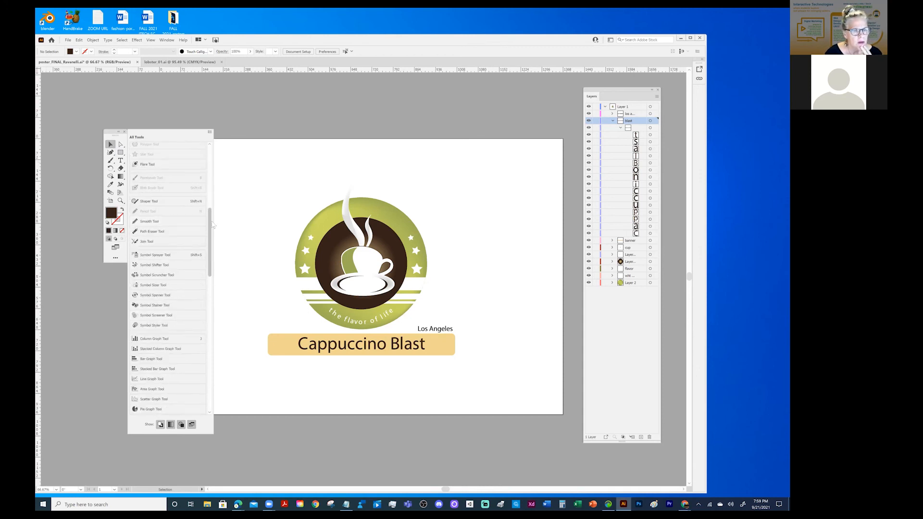
{"action": "mouse_move", "coordinate": [210, 224]}
{"action": "left_mouse_down"}
{"action": "mouse_move", "coordinate": [208, 153]}
{"action": "mouse_move", "coordinate": [200, 357]}
{"action": "left_mouse_up"}
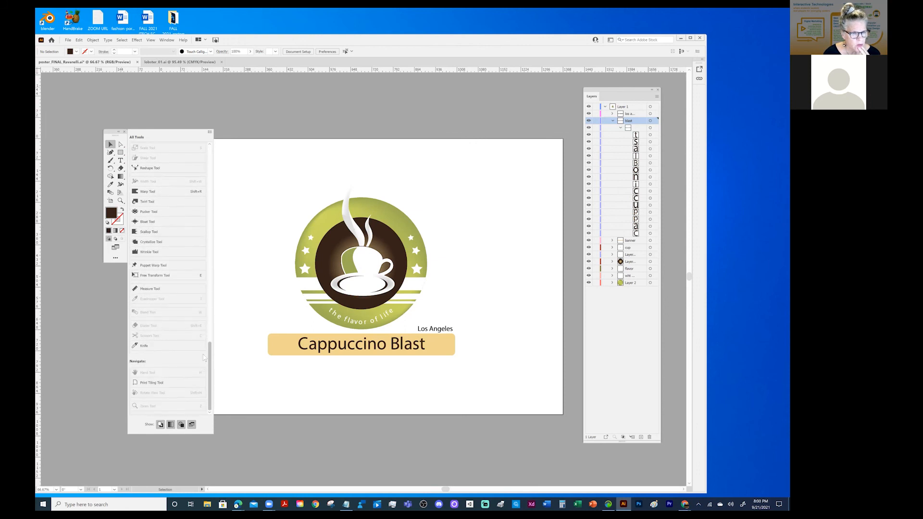
{"action": "scroll", "coordinate": [204, 356], "scroll_direction": "up", "scroll_amount": 3}
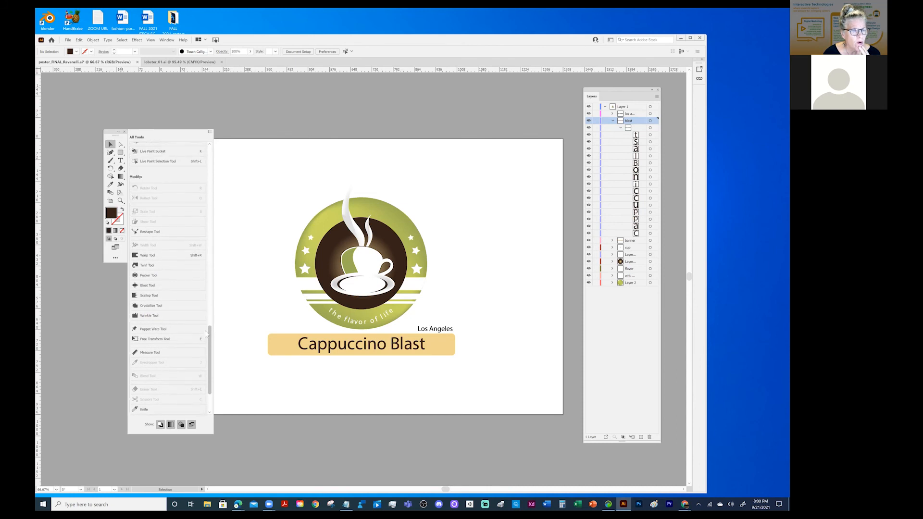
{"action": "left_click", "coordinate": [75, 128]}
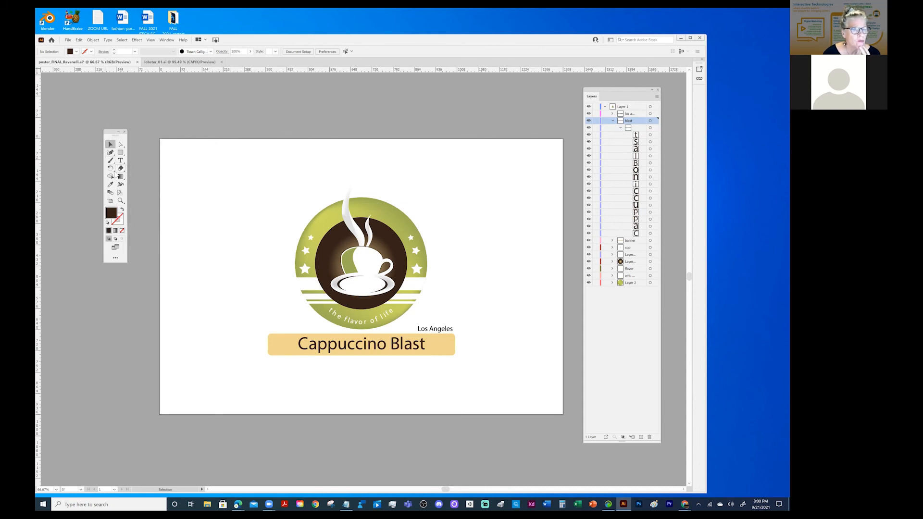
{"action": "left_click", "coordinate": [113, 170]}
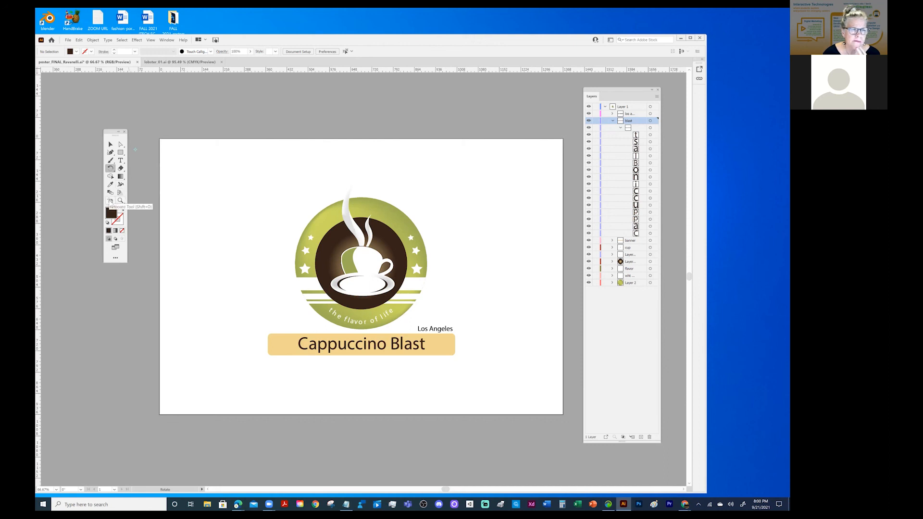
{"action": "left_click", "coordinate": [116, 260]}
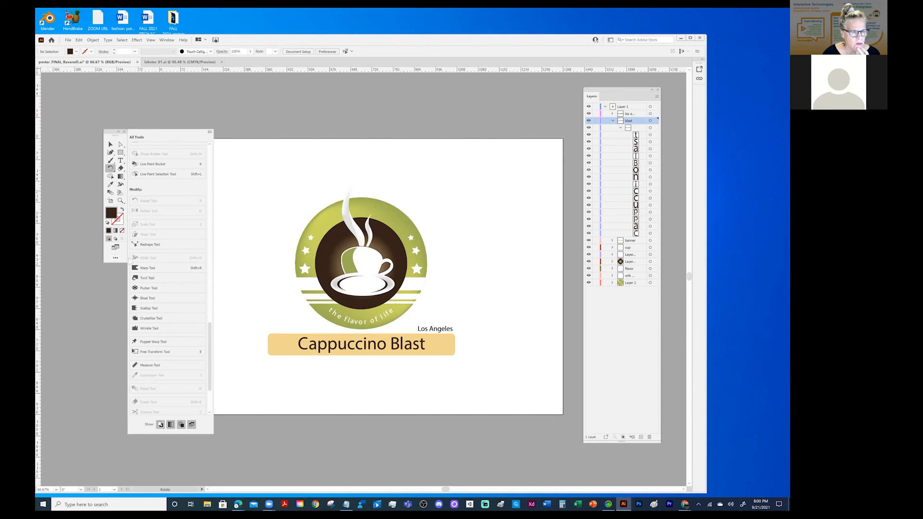
{"action": "scroll", "coordinate": [182, 322], "scroll_direction": "down", "scroll_amount": 3}
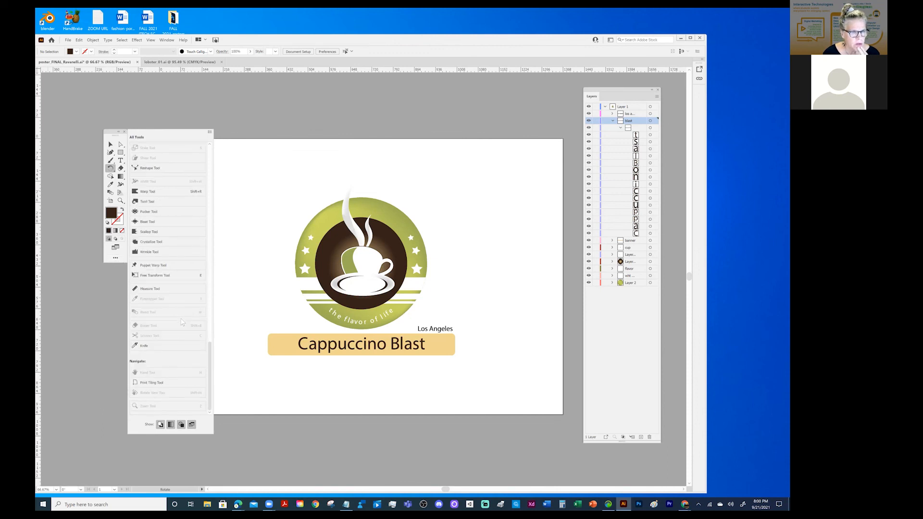
{"action": "scroll", "coordinate": [180, 230], "scroll_direction": "up", "scroll_amount": 5}
{"action": "scroll", "coordinate": [179, 230], "scroll_direction": "up", "scroll_amount": 4}
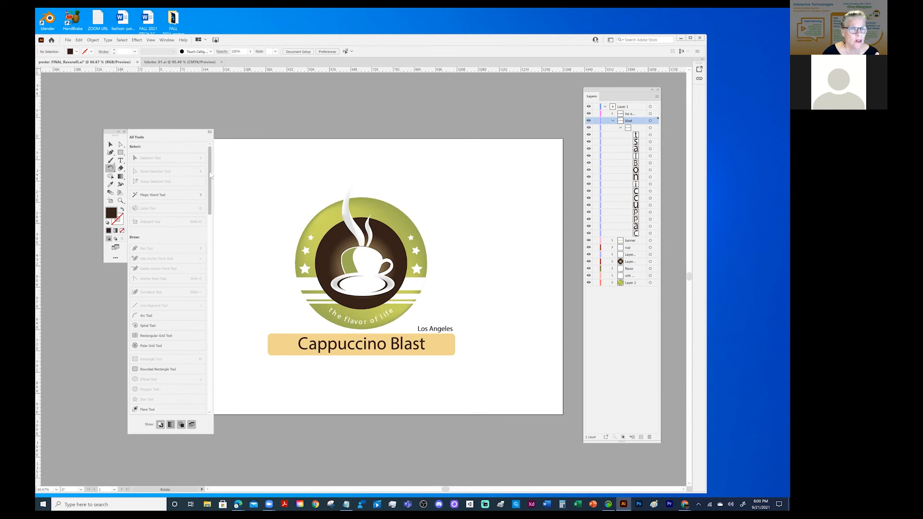
{"action": "left_click", "coordinate": [235, 123]}
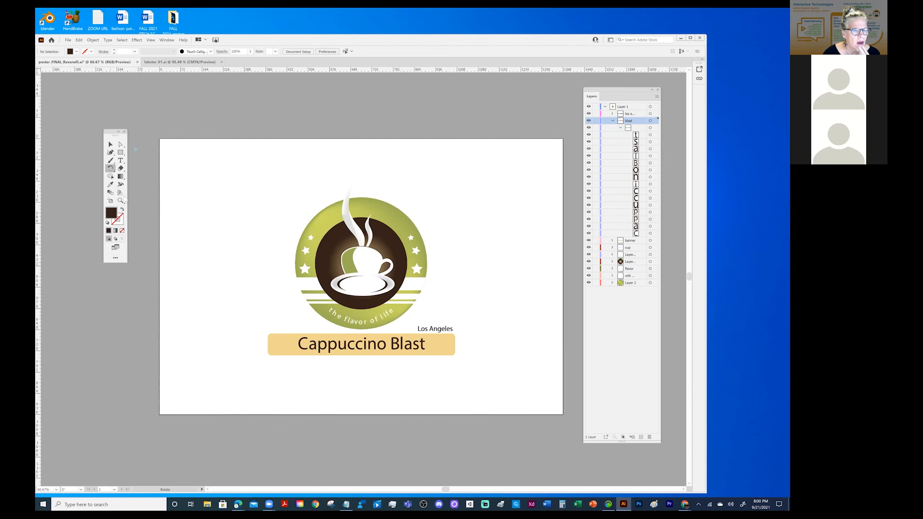
Step: Switch the toolbar from the Basic to the Advanced tool set
{"action": "left_click", "coordinate": [115, 259]}
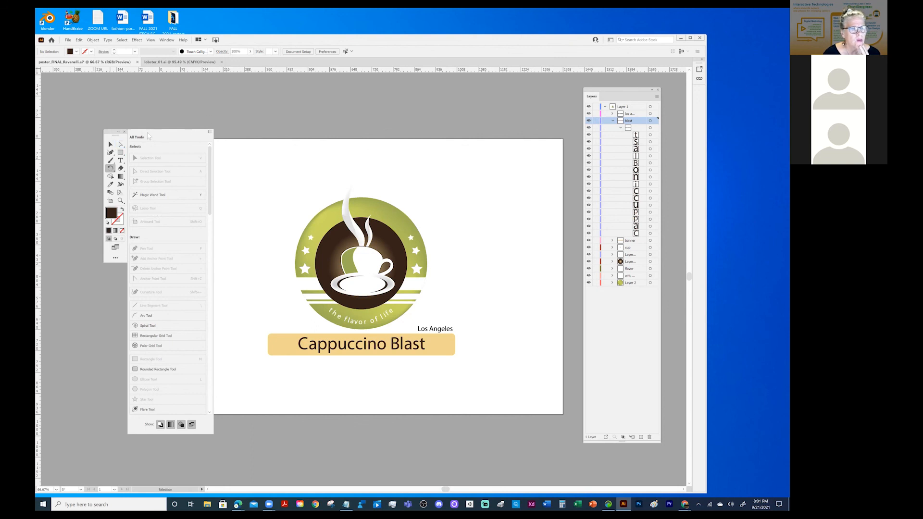
{"action": "left_click", "coordinate": [209, 132]}
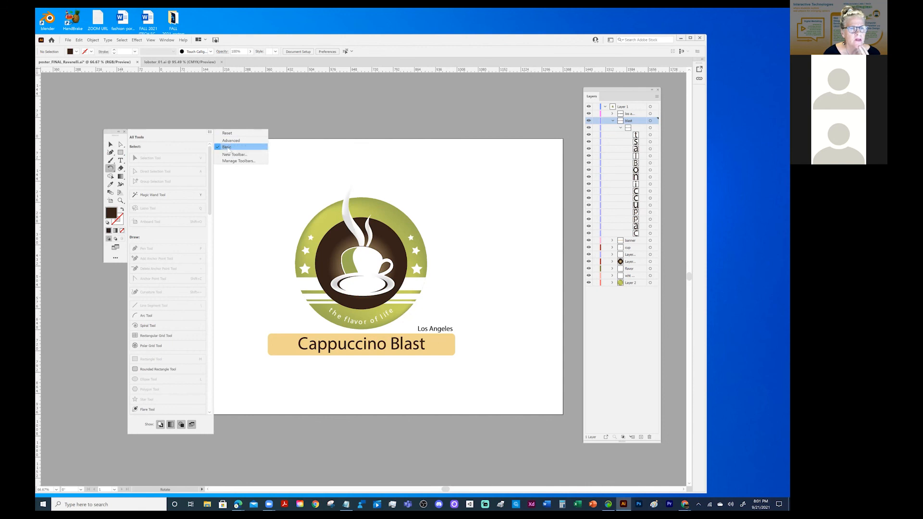
{"action": "left_click", "coordinate": [230, 140]}
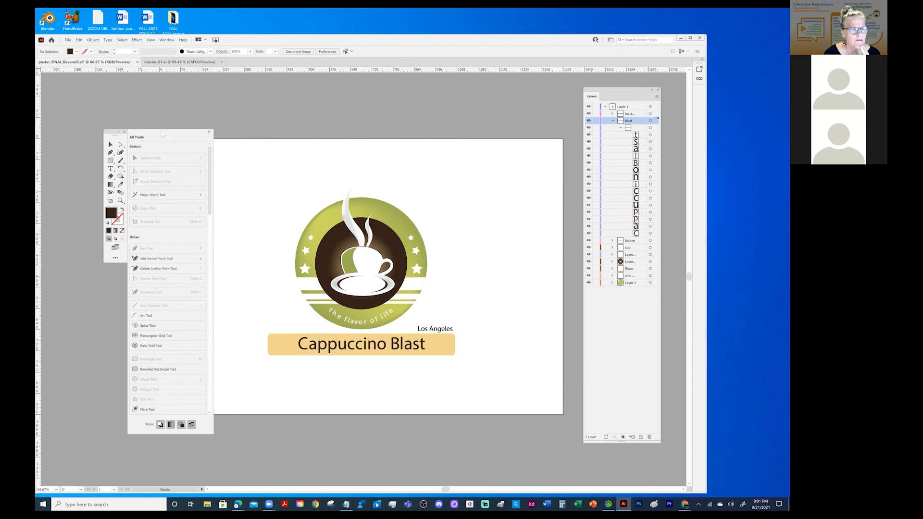
{"action": "left_click", "coordinate": [210, 116]}
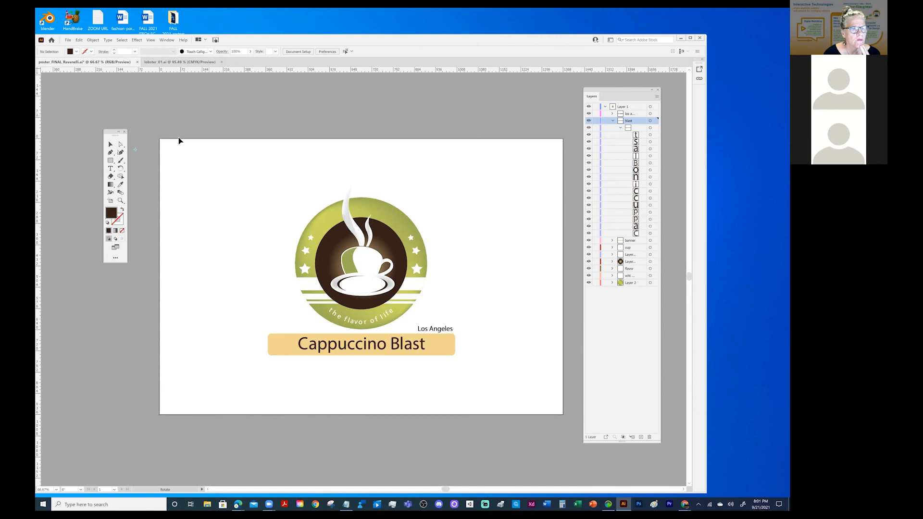
Step: Show the tools grouped with the Pen tool and with the Direct Selection tool
{"action": "left_click", "coordinate": [111, 153]}
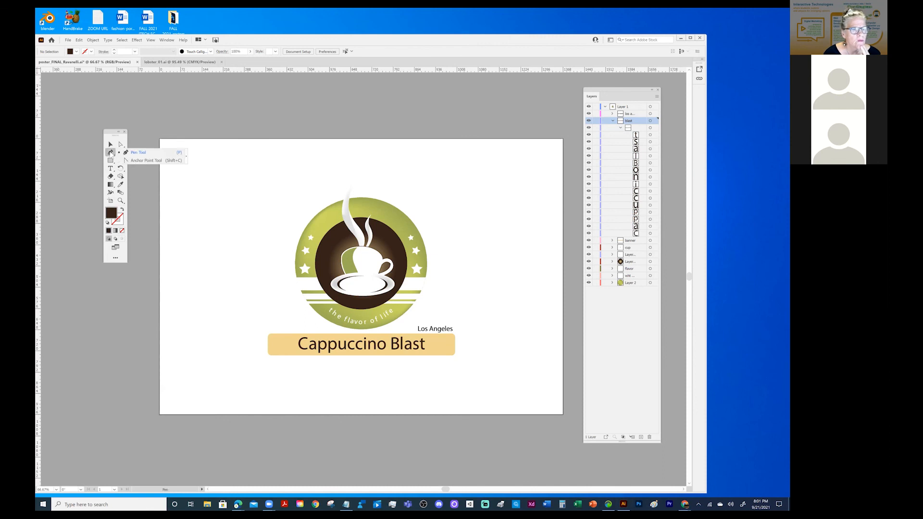
{"action": "left_click", "coordinate": [150, 124]}
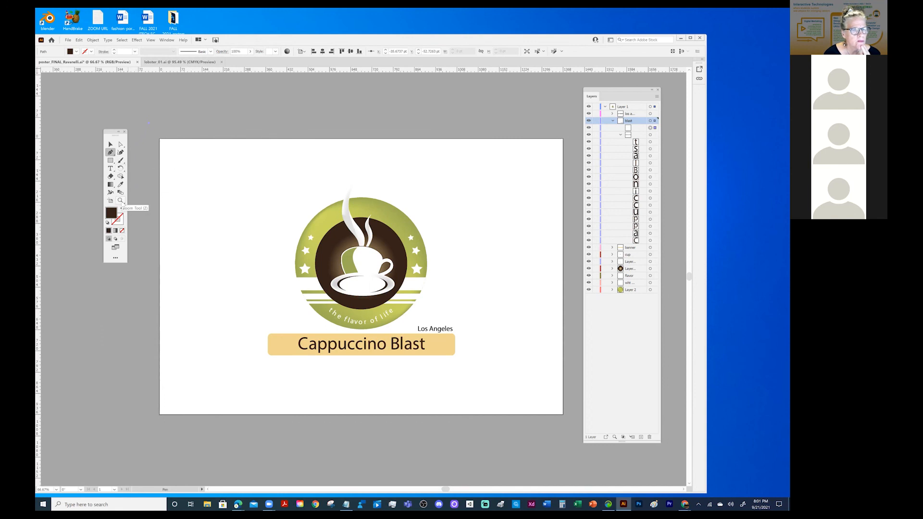
{"action": "left_click", "coordinate": [121, 144]}
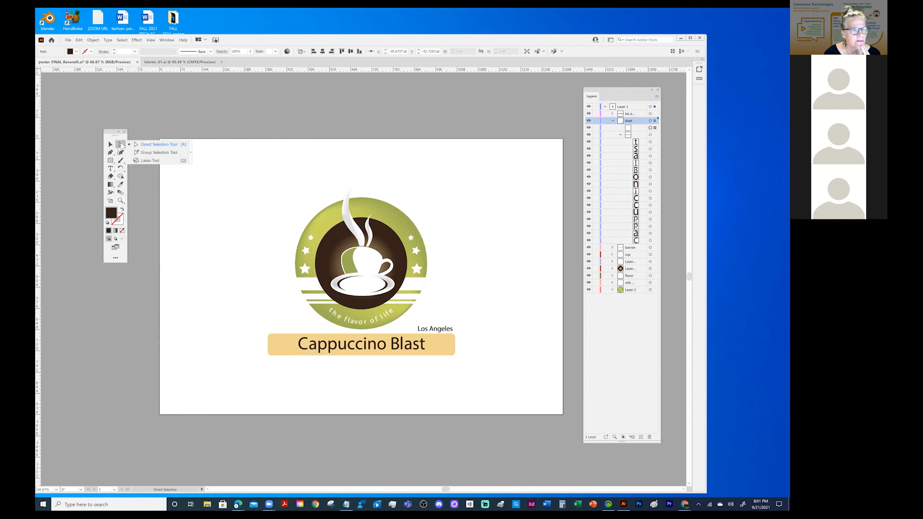